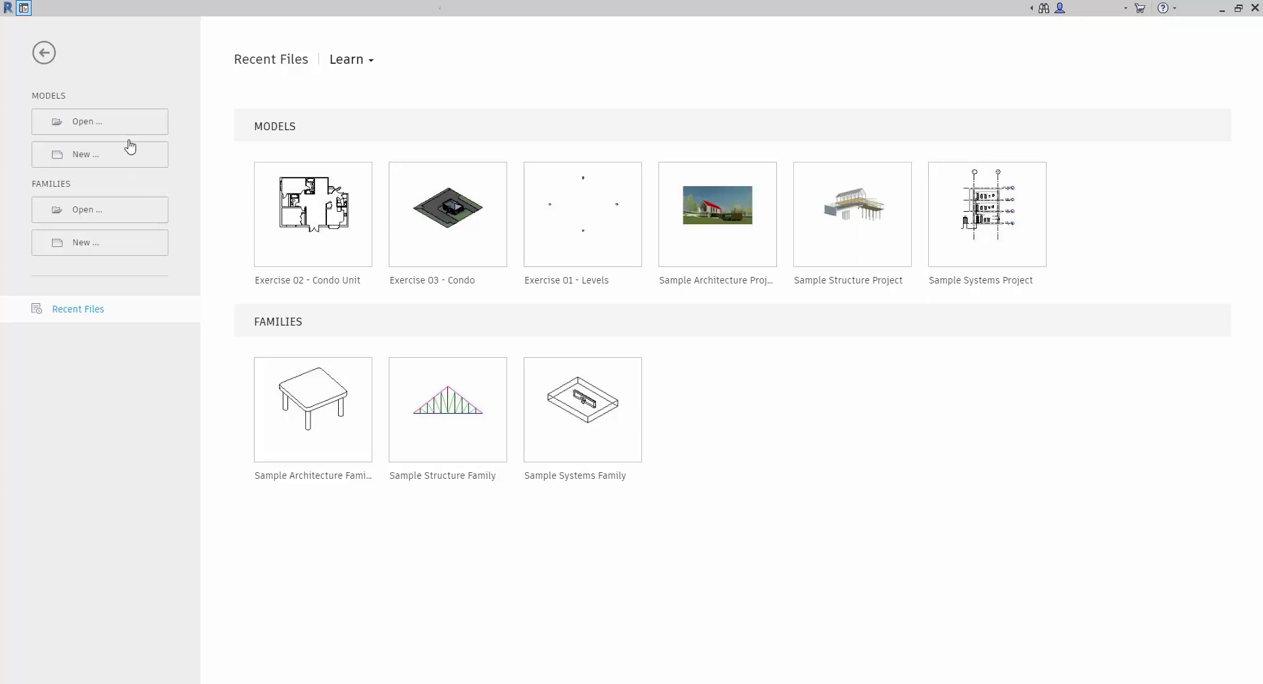
- Open Exercise 04 - Selection Toggles.rvt from the Lesson 01 folder
left_click(120, 126)
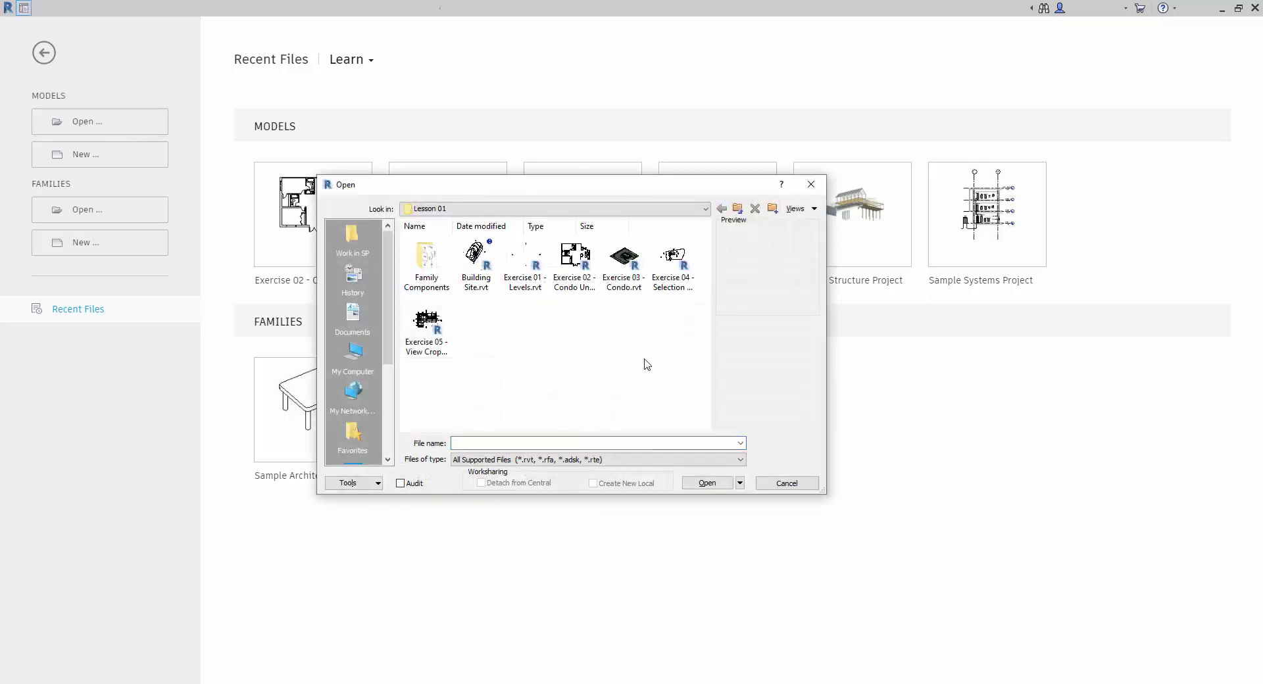
left_click(668, 284)
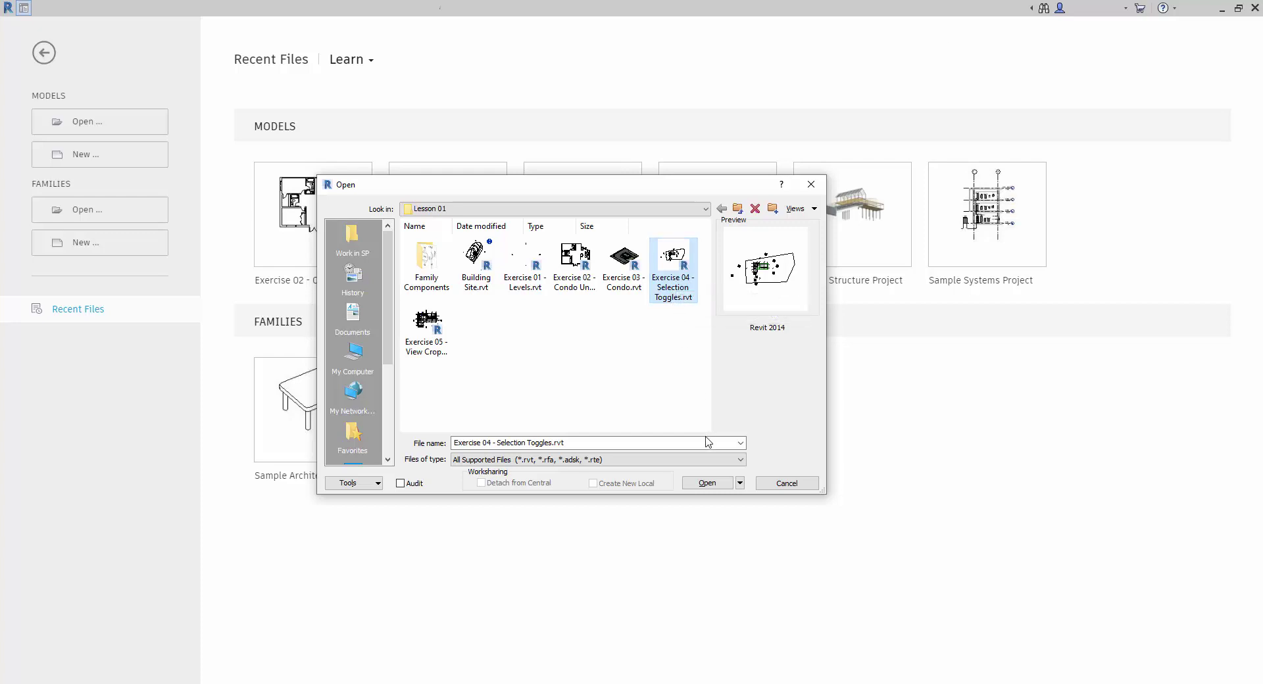
left_click(710, 484)
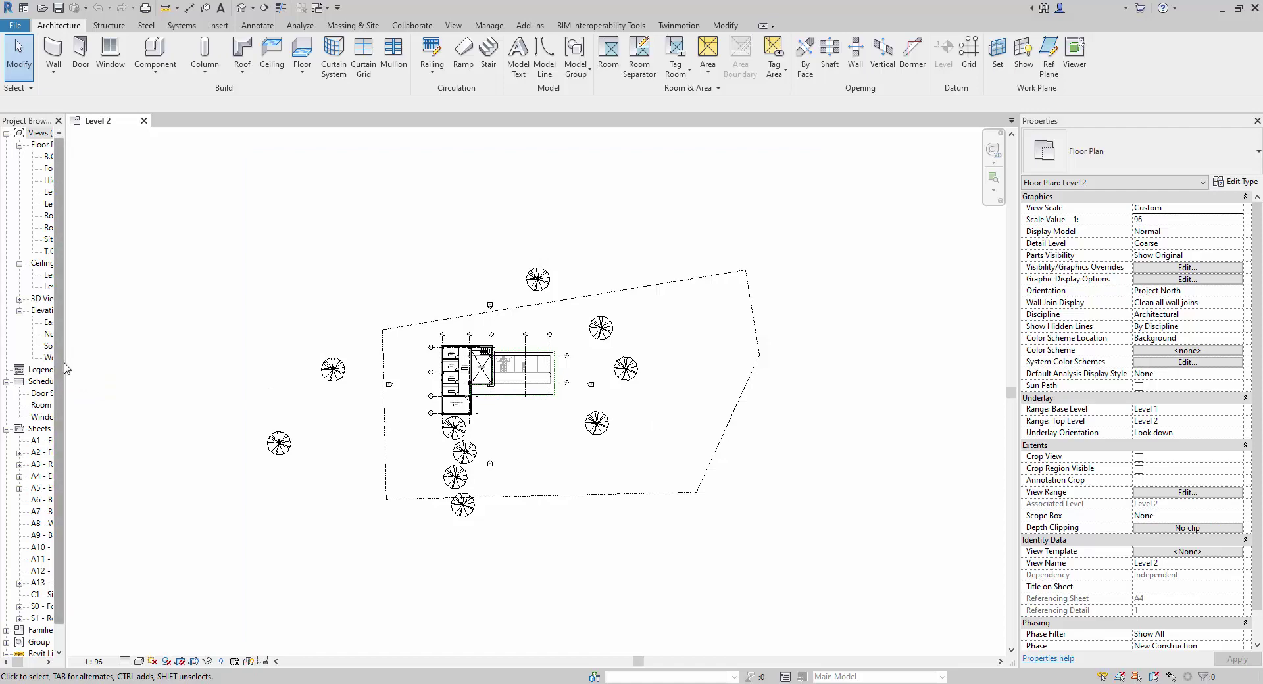
- Widen the Project Browser to show full view names and select the Building Site.rvt link
left_click_drag(65, 364, 202, 359)
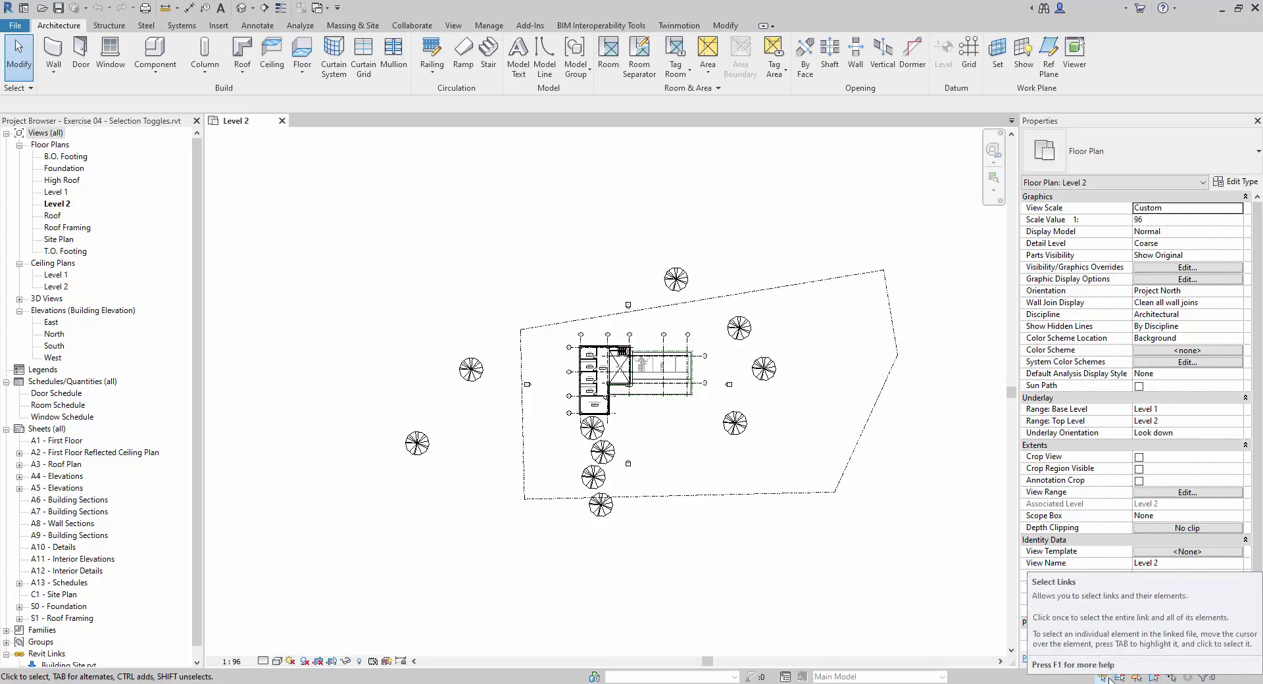
left_click(890, 373)
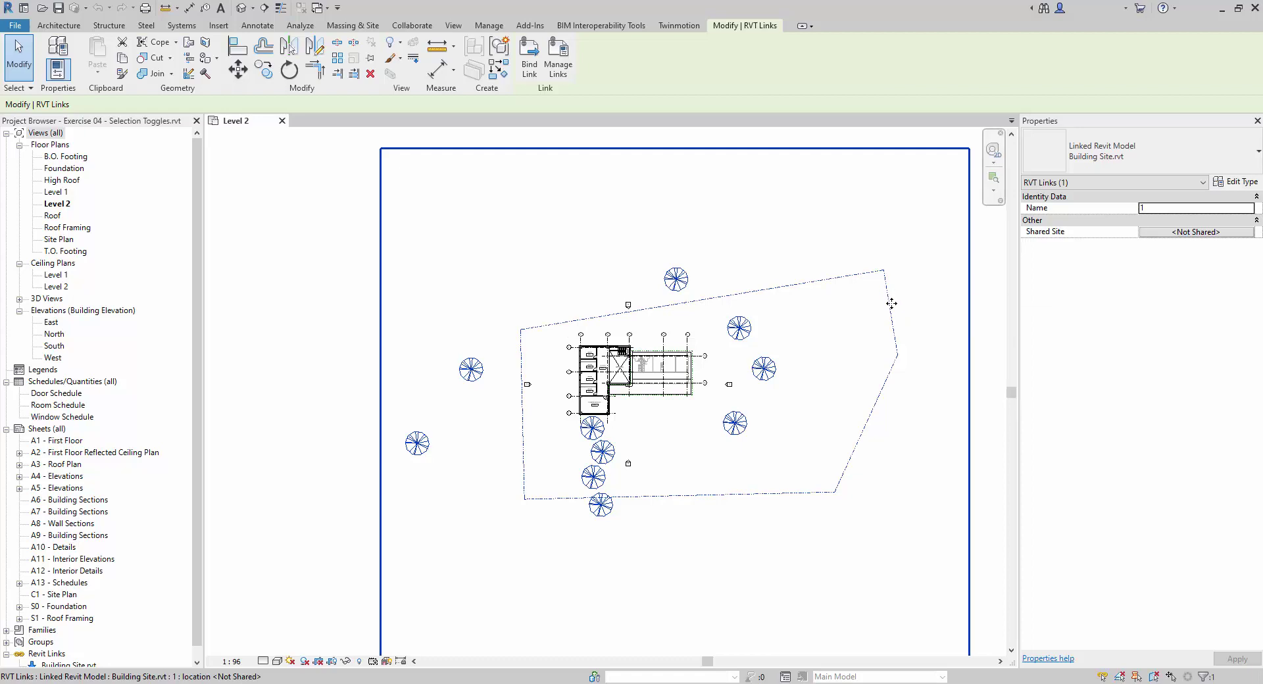
- Drag the linked site model, undo the move with Ctrl+Z, then reselect and deselect the link
left_click_drag(891, 303, 835, 270)
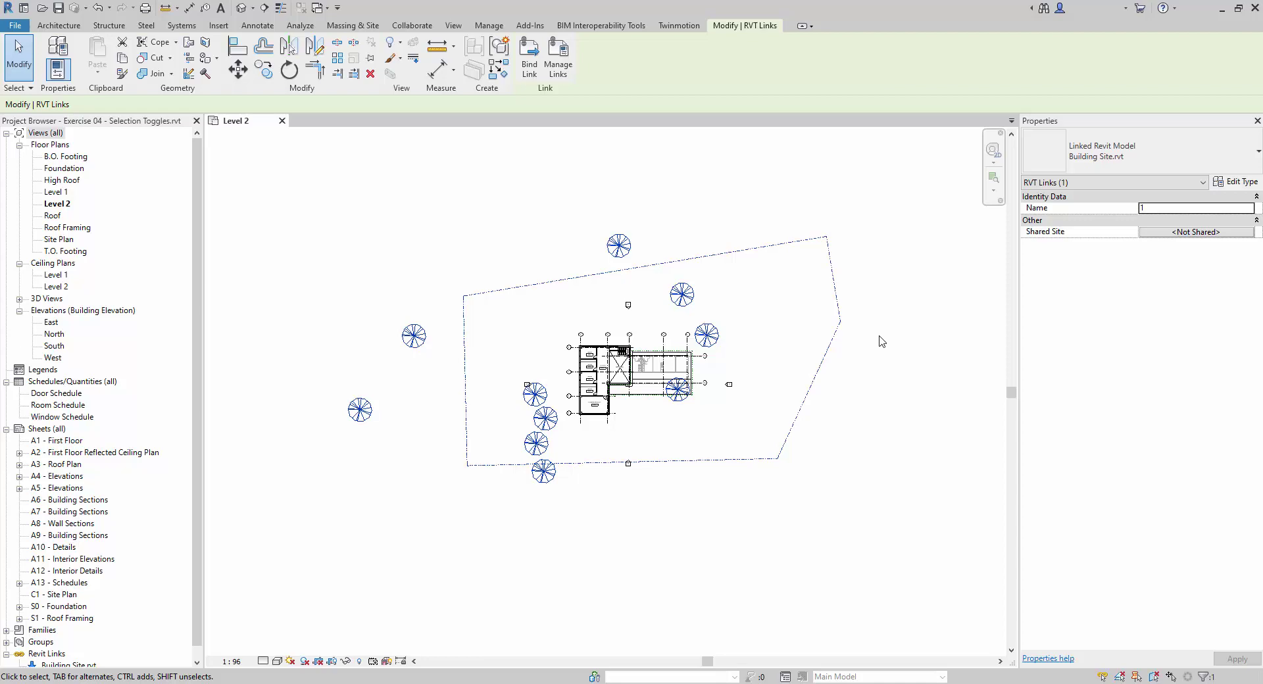
key("ctrl+z")
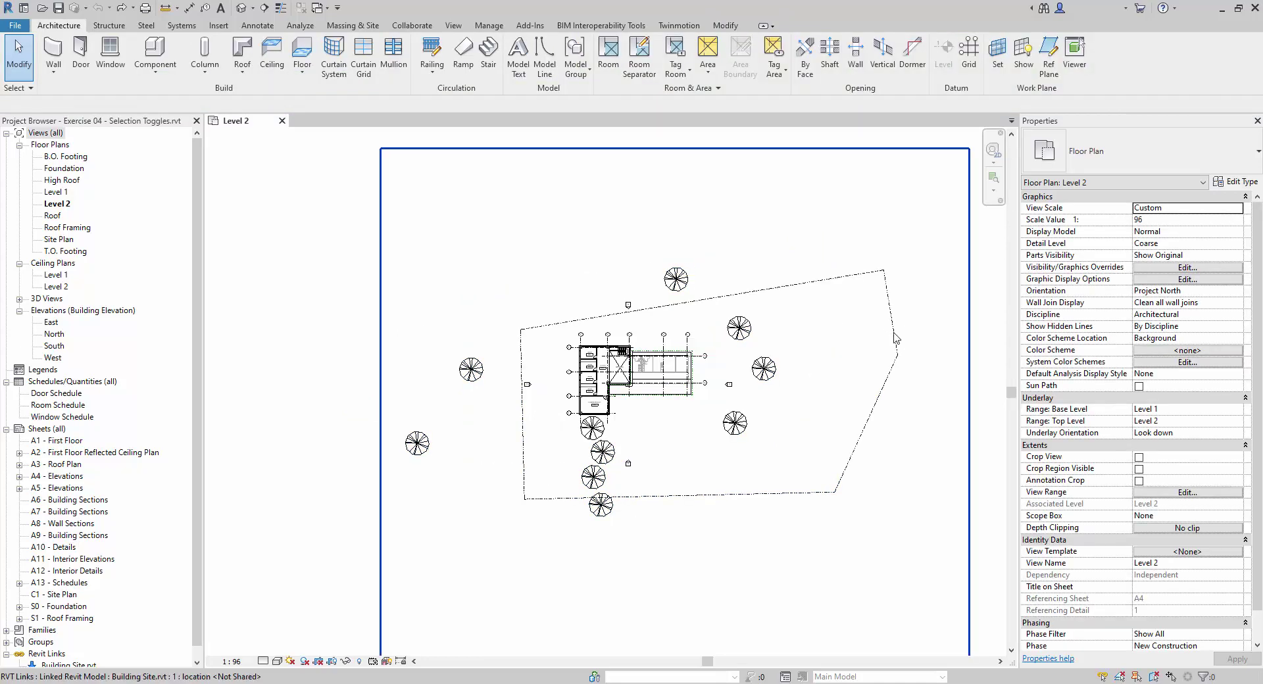
left_click(895, 339)
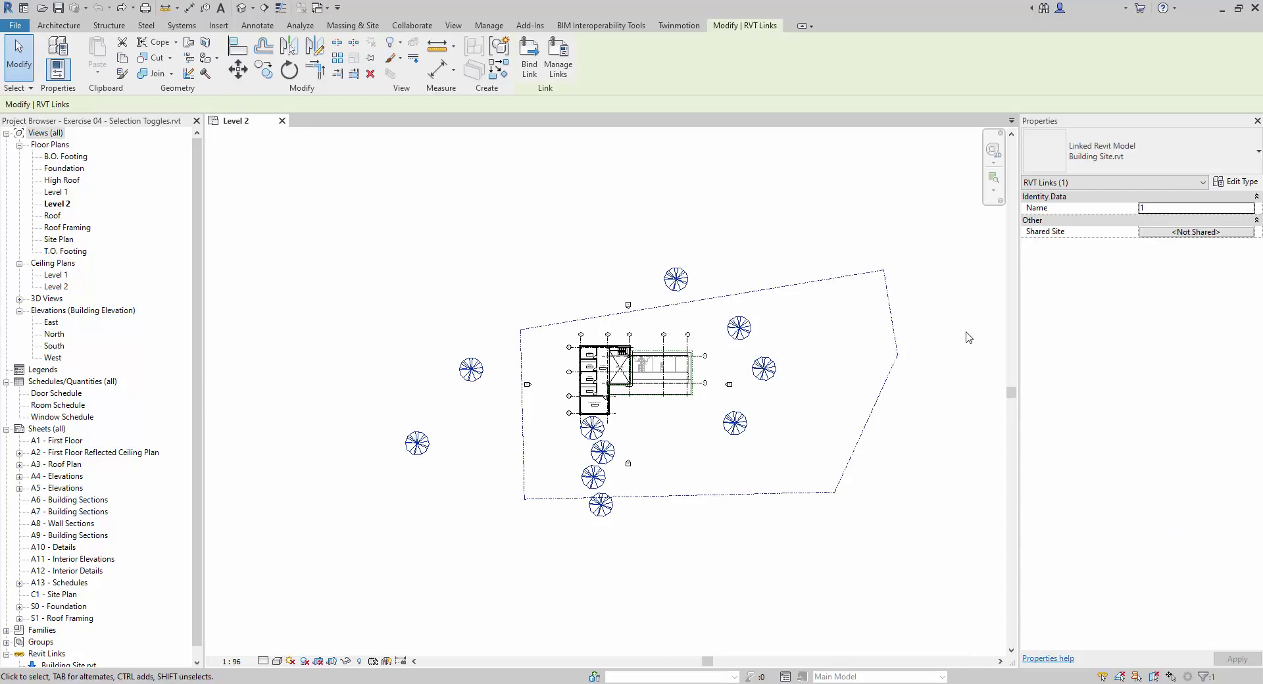
left_click(985, 354)
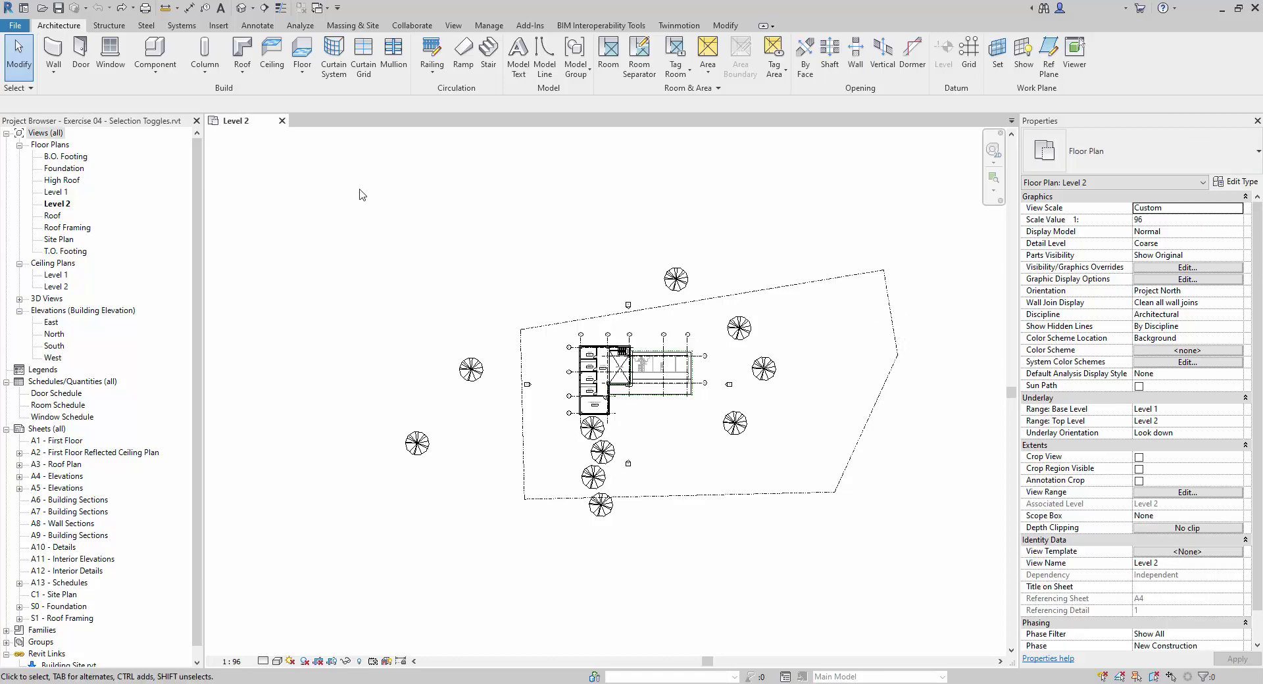
left_click(29, 88)
left_click(29, 88)
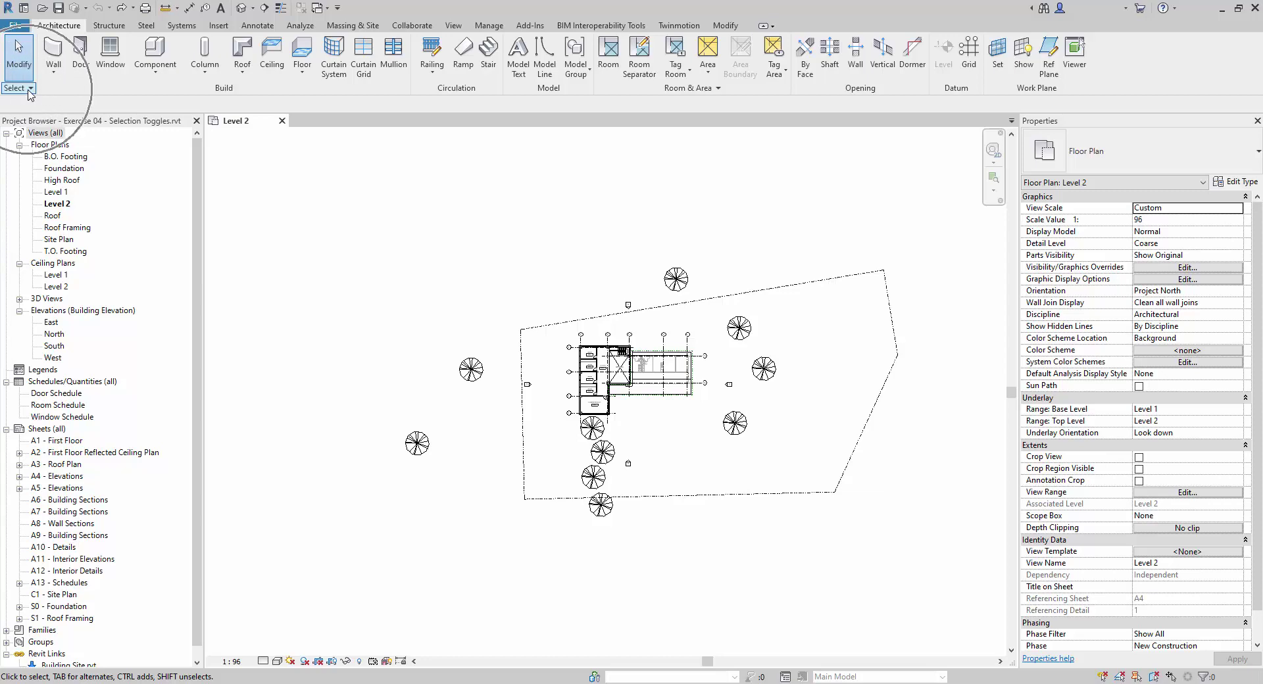
left_click(29, 88)
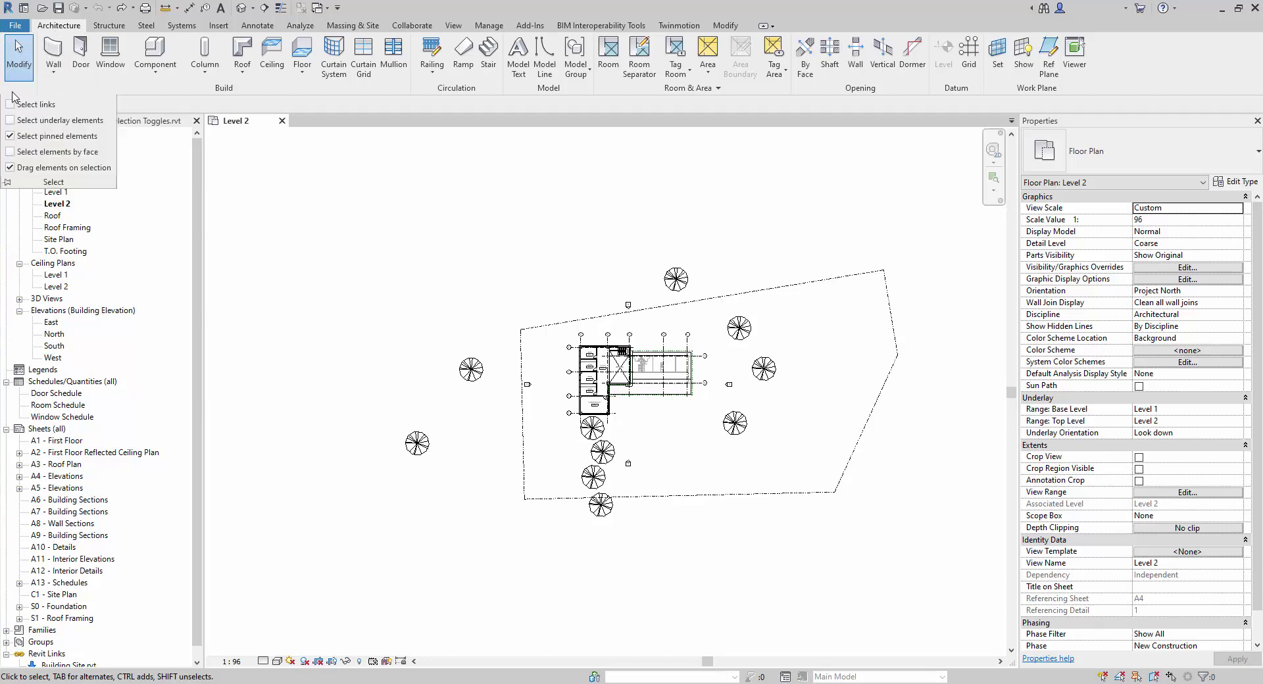
key("alt")
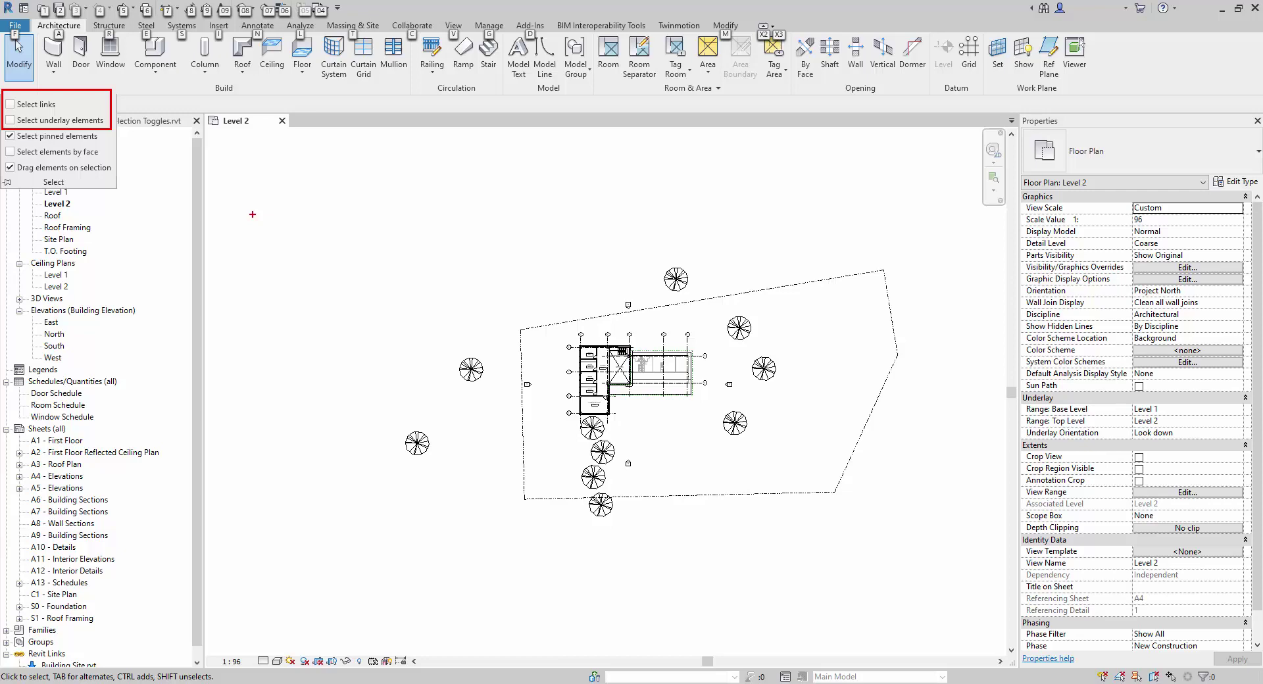
left_click(135, 176)
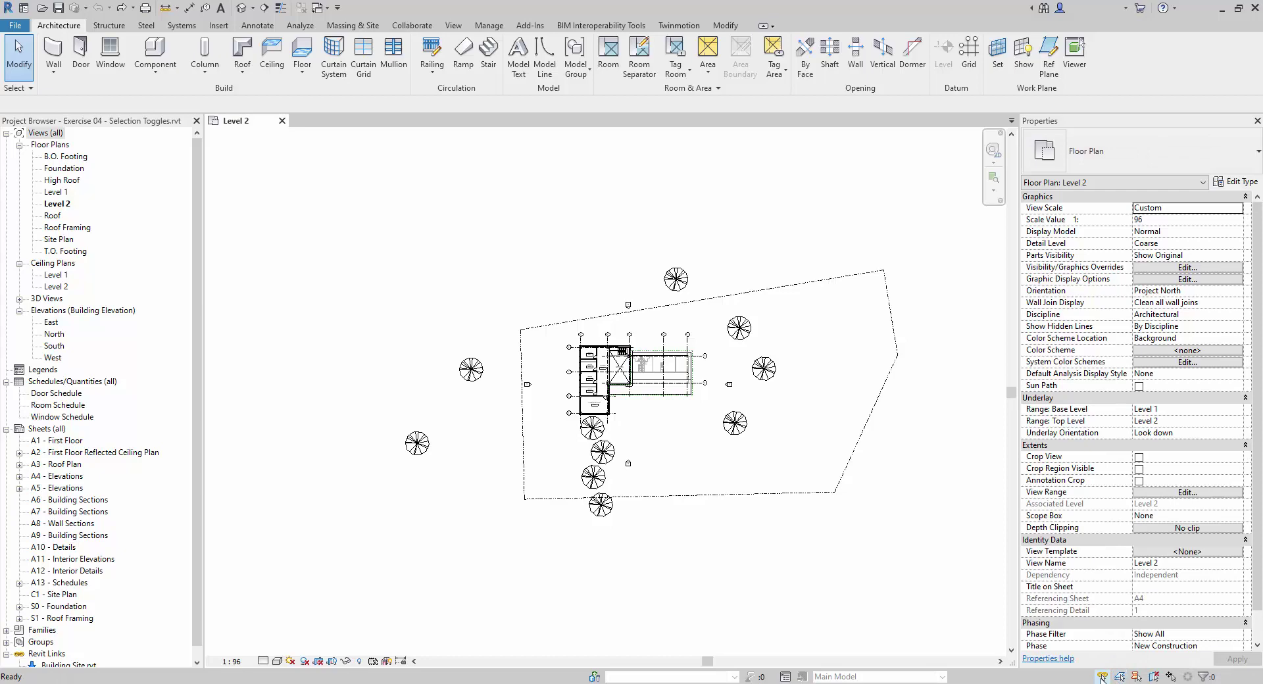
- Toggle Select links and Select underlay elements, ending with links on, then pick the Building Site.rvt link
left_click(24, 87)
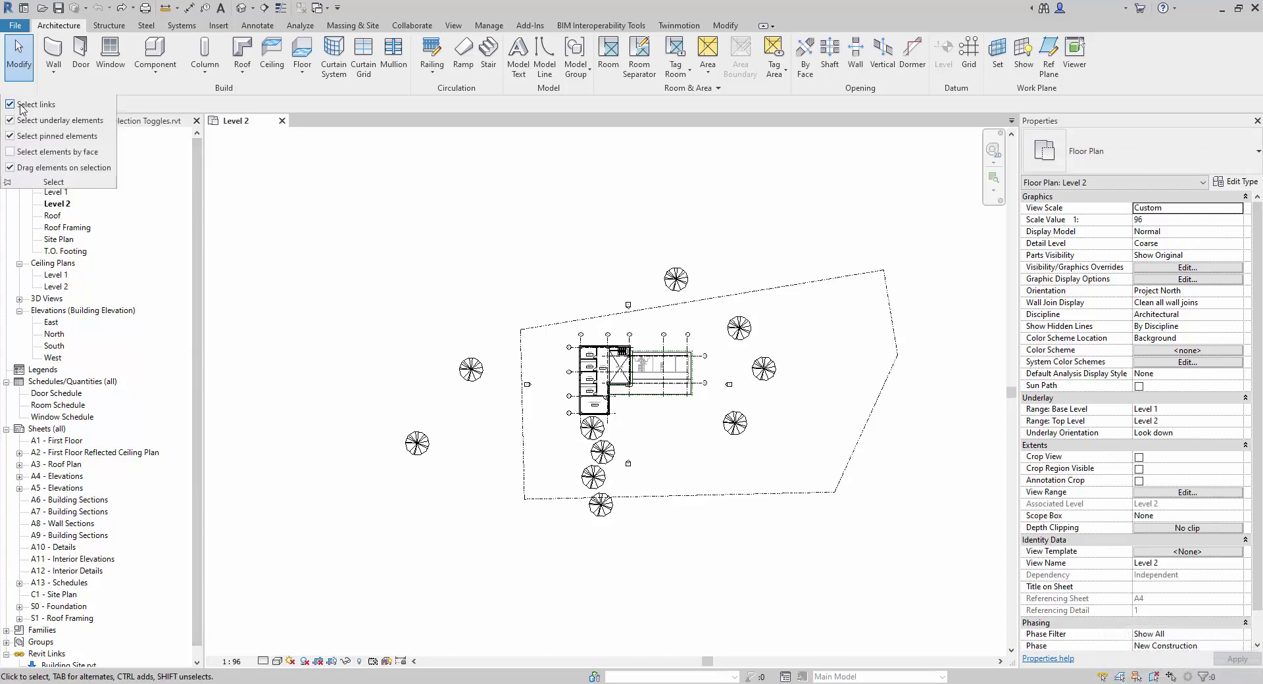
left_click(25, 120)
left_click(30, 105)
left_click(31, 104)
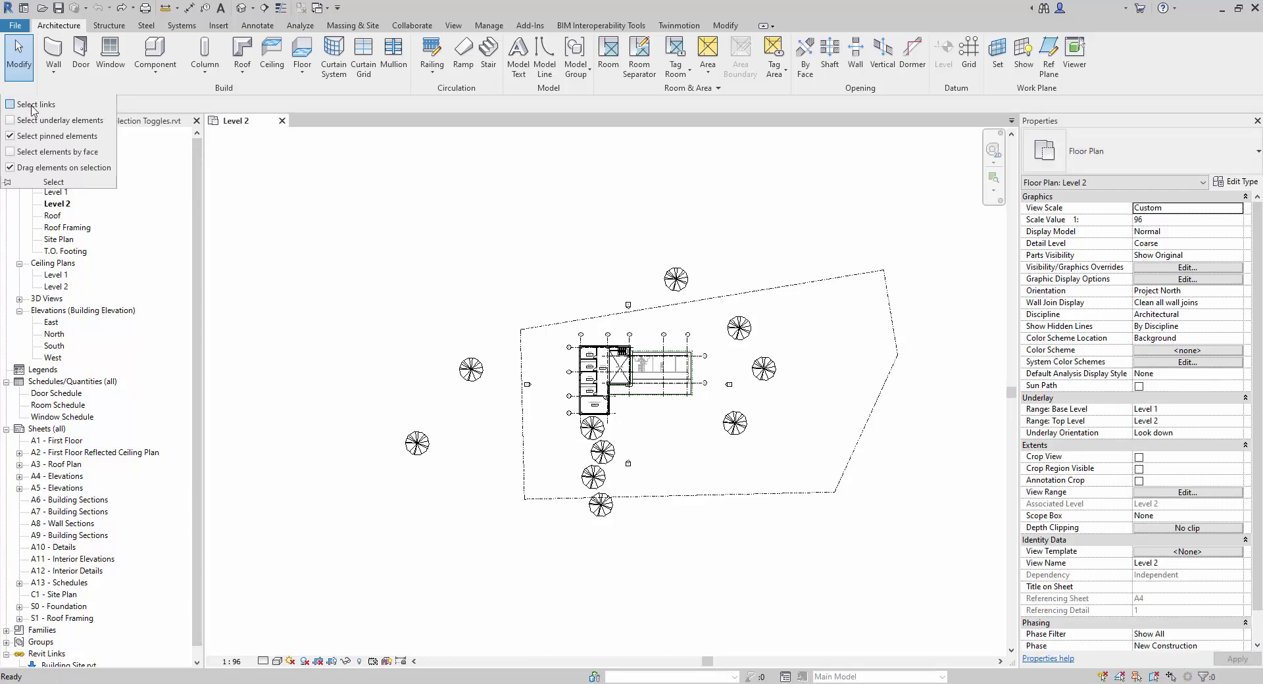
left_click(31, 120)
left_click(30, 106)
left_click(30, 120)
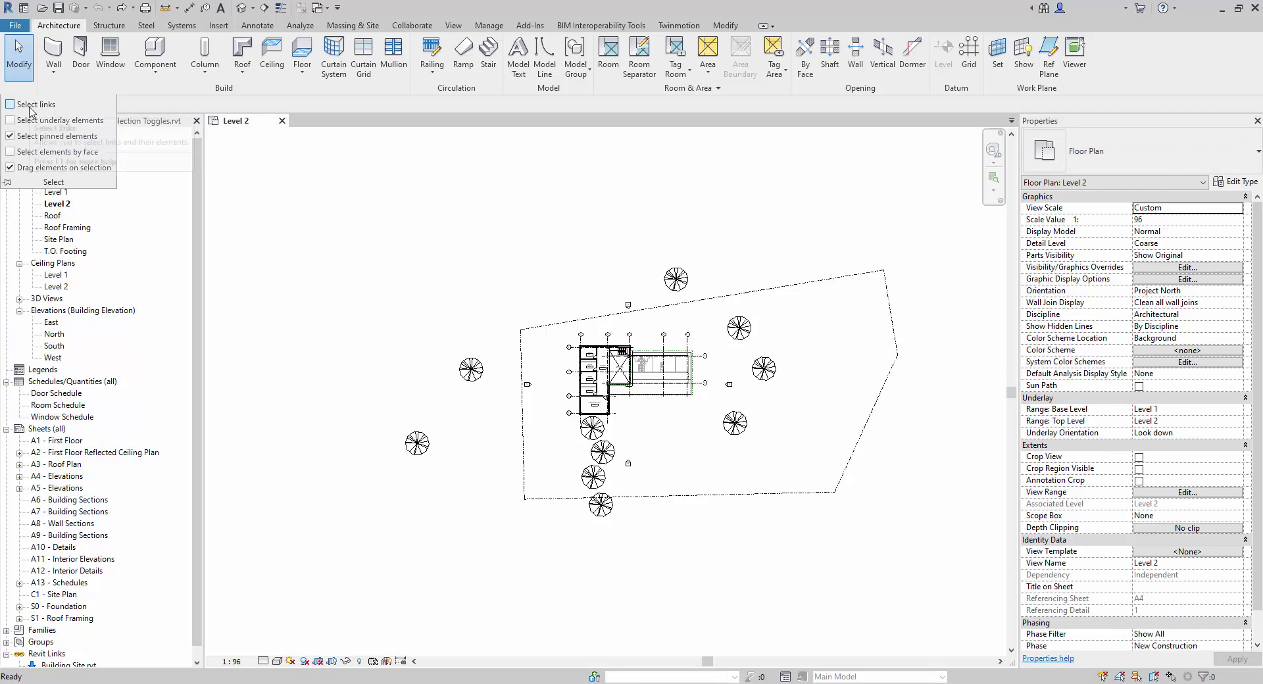
left_click(29, 107)
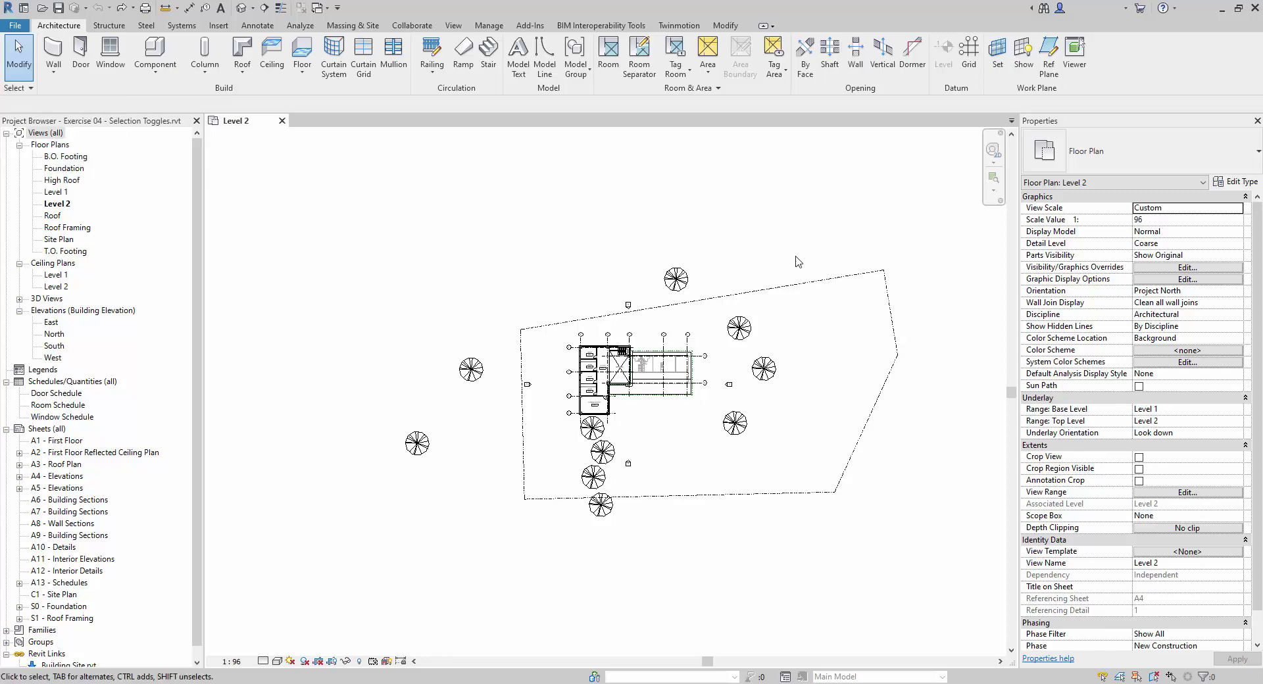
left_click(800, 296)
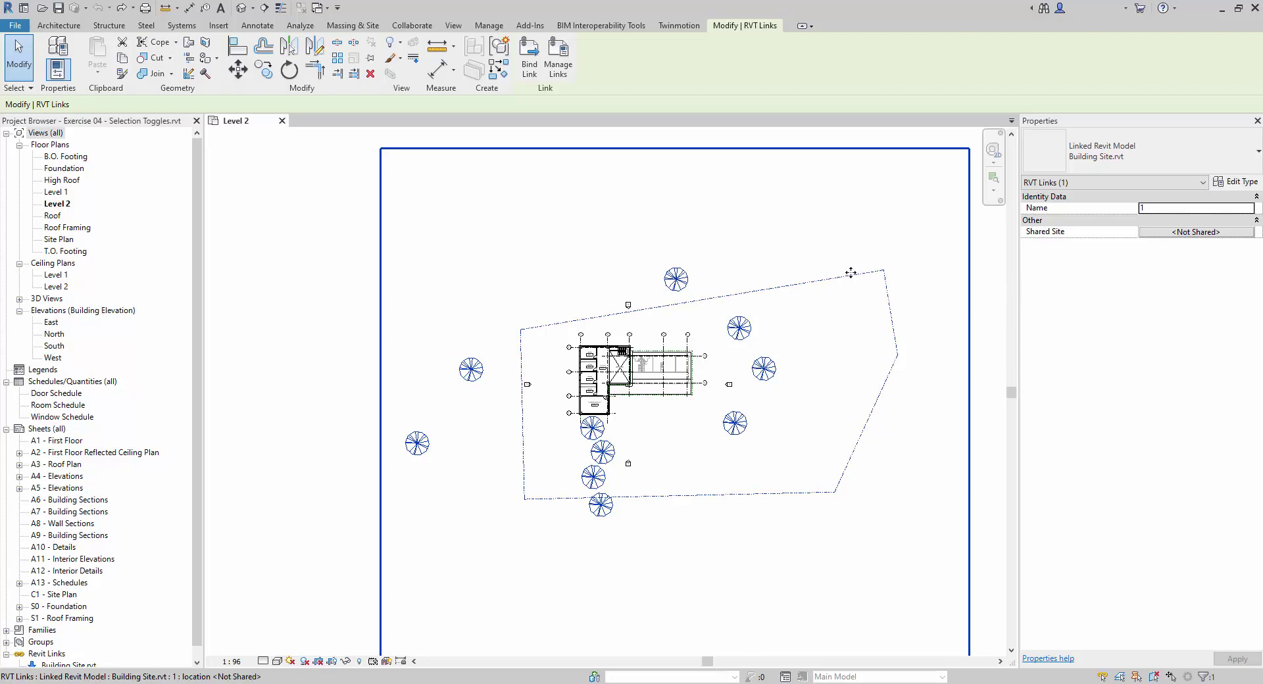
- Deselect the link and pick the underlay plumbing wall and the accessible 60x60 toilet stall
left_click(318, 337)
scroll(650, 381, "up", 5)
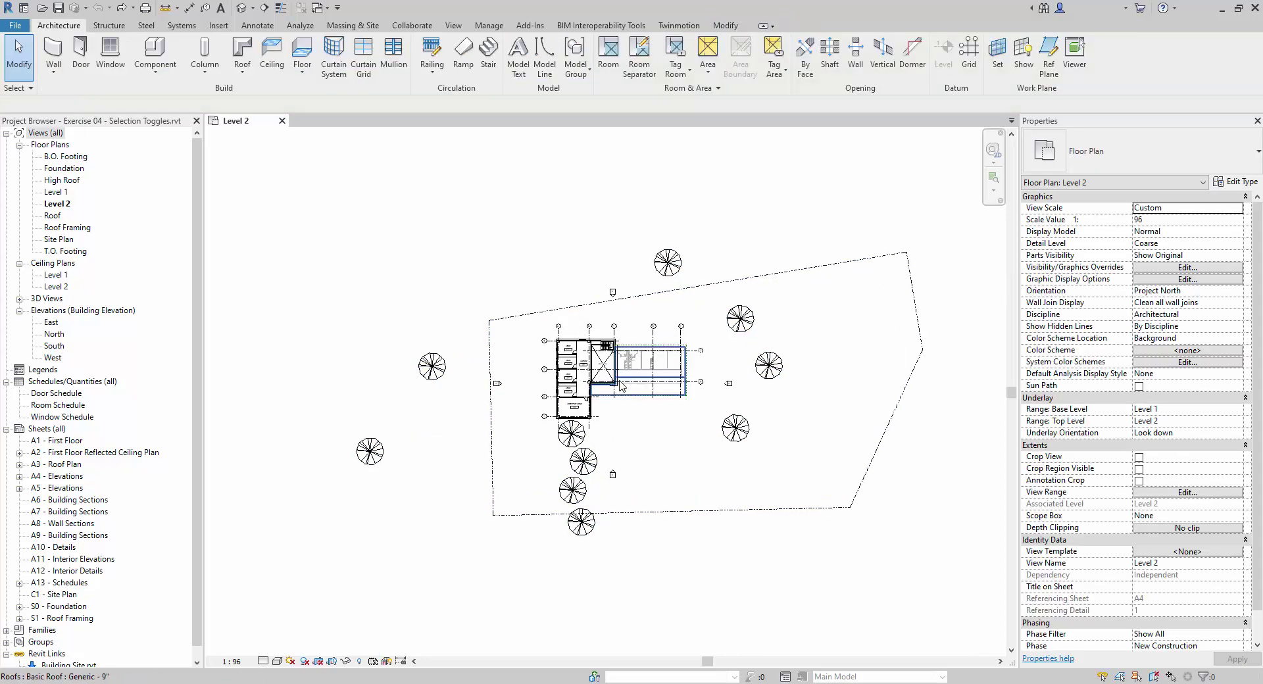
scroll(650, 382, "up", 4)
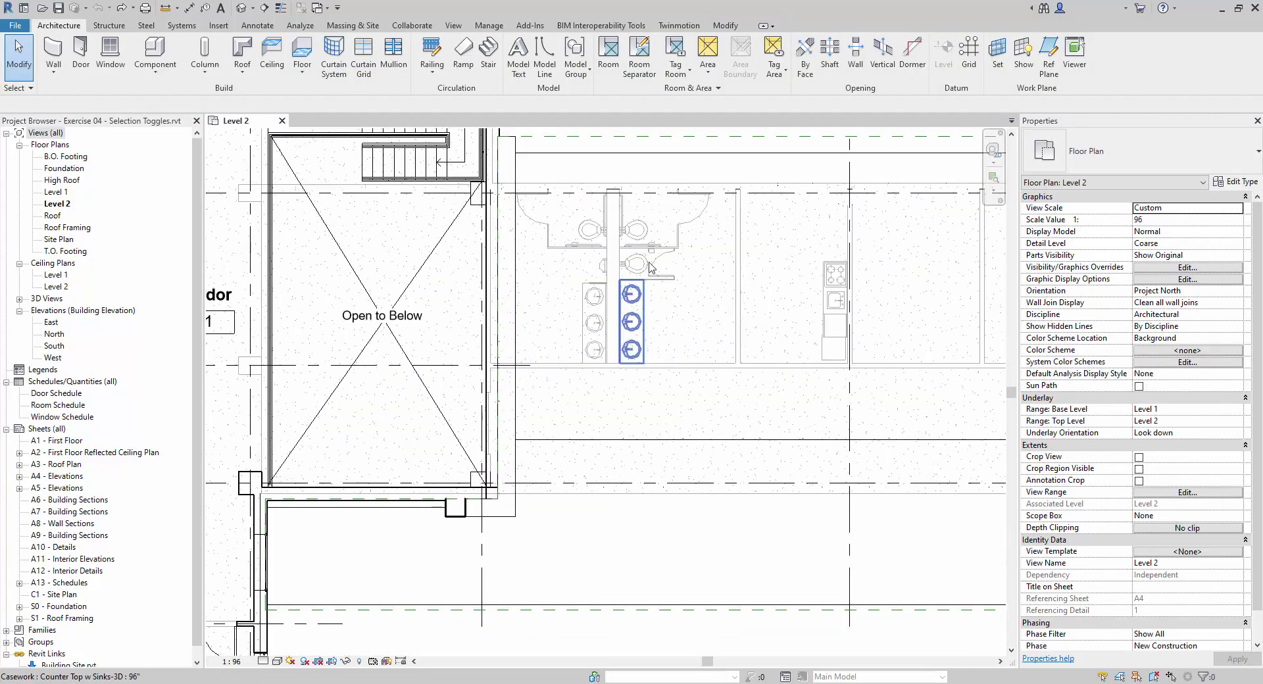
scroll(614, 355, "down", 1)
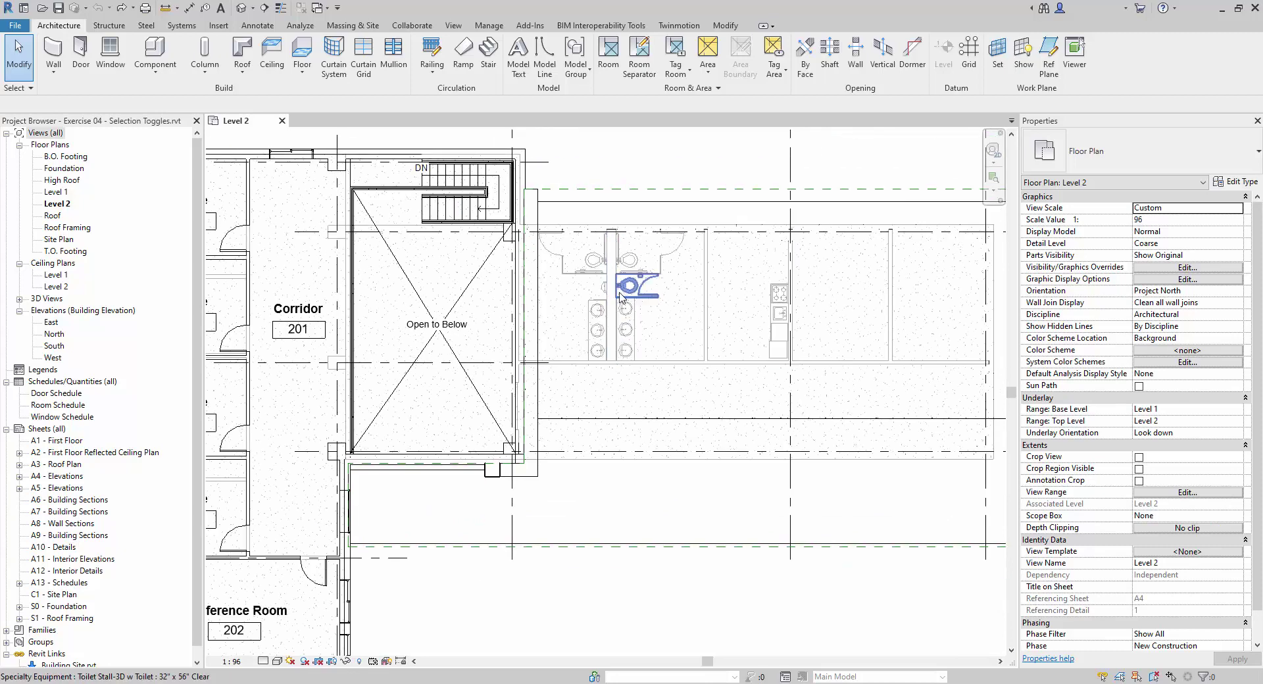
left_click(615, 299)
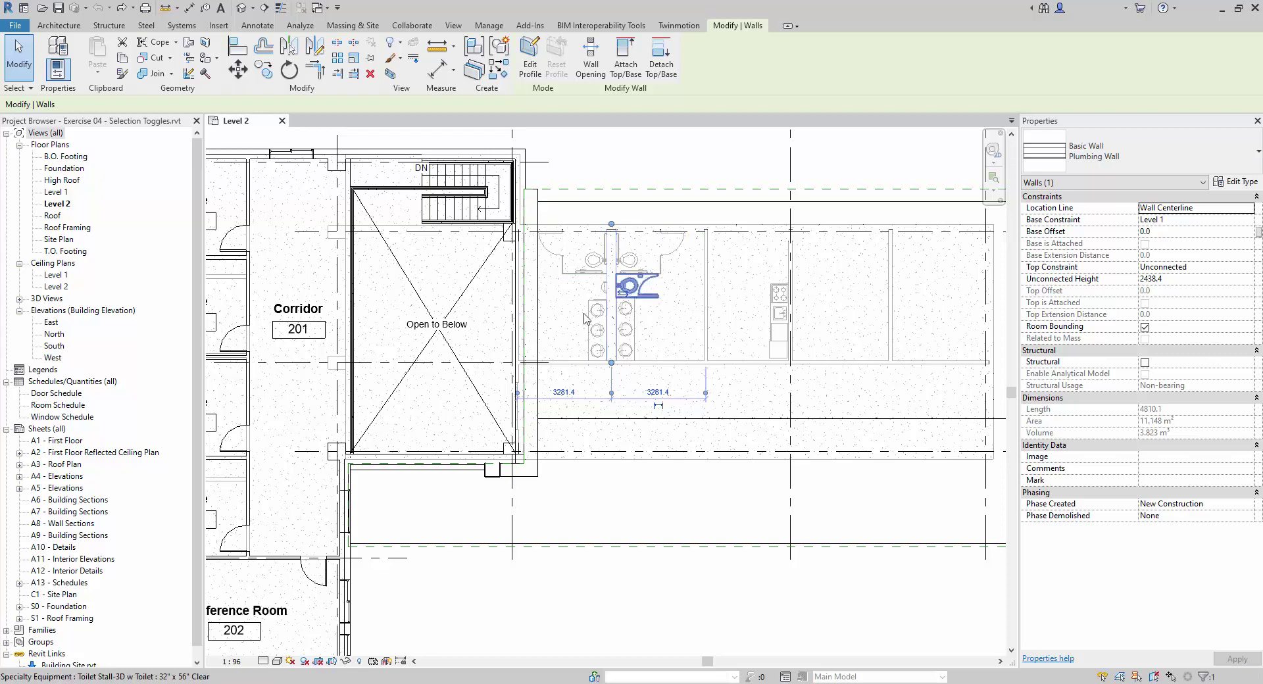
left_click(652, 301)
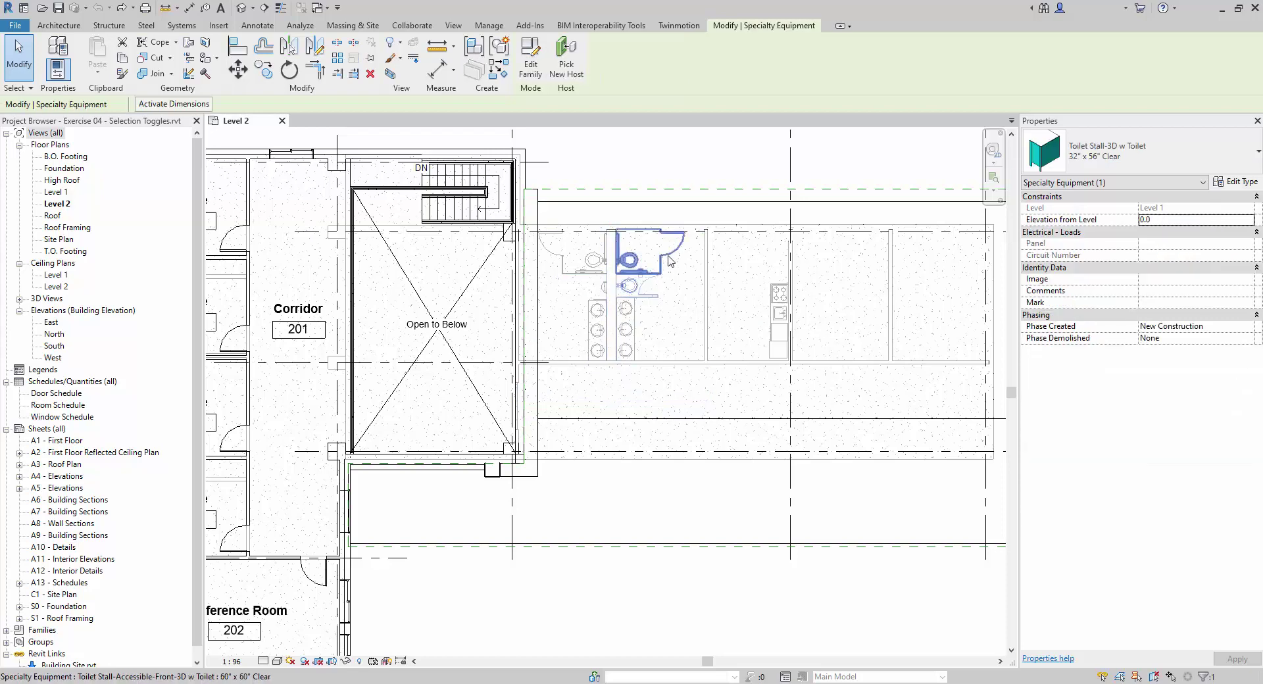
left_click(665, 263)
- Tab to the overlapping 32x56 stall, select the partition wall, clear selection, and check the Select toggles
left_click(705, 270)
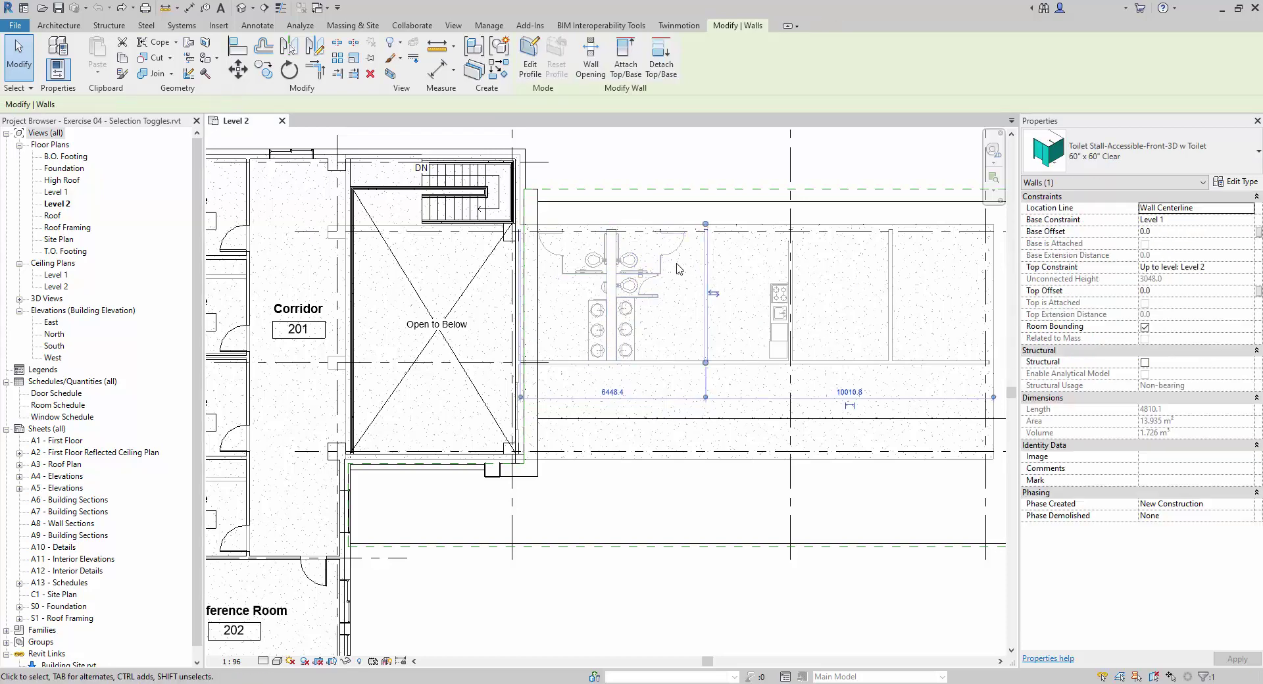
key("Tab")
left_click(708, 273)
left_click(708, 273)
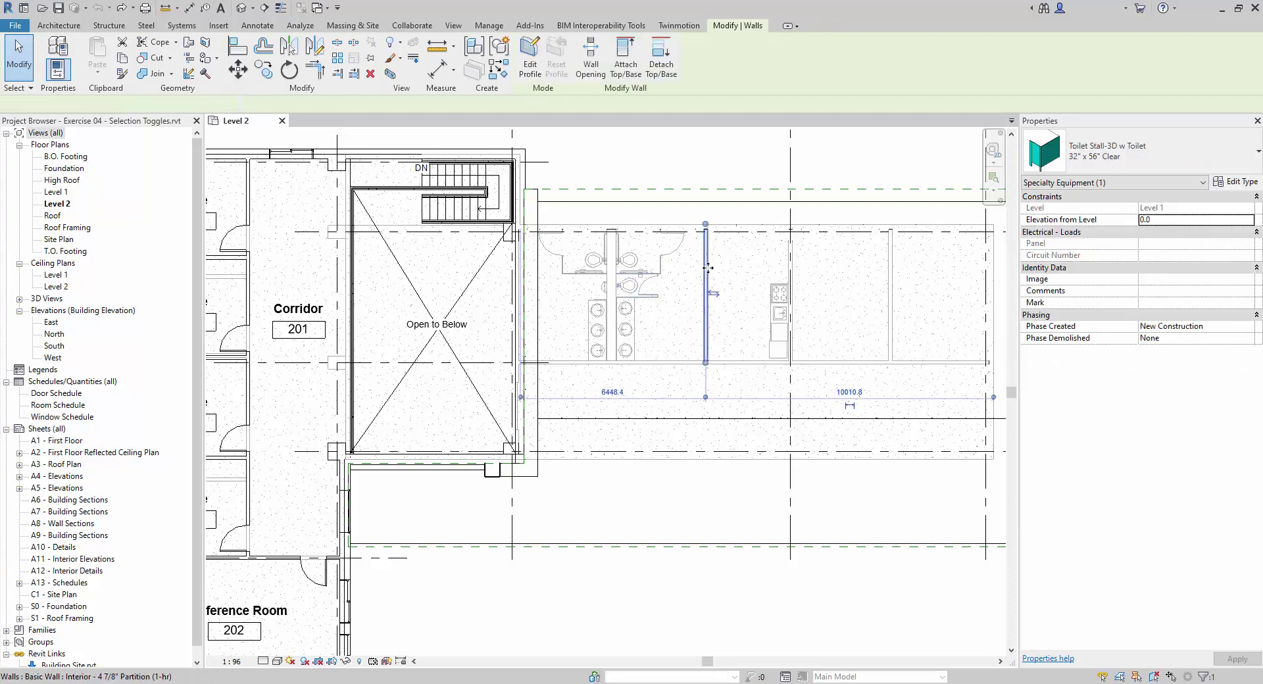
left_click(659, 266)
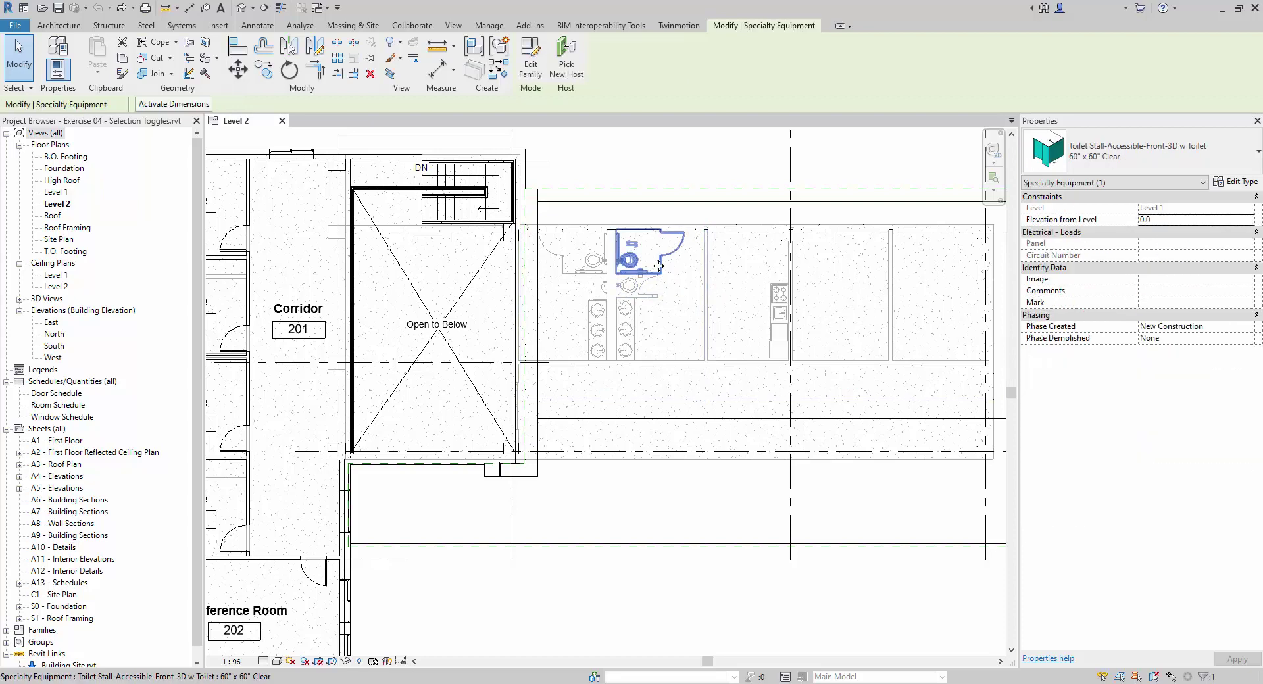
left_click(708, 273)
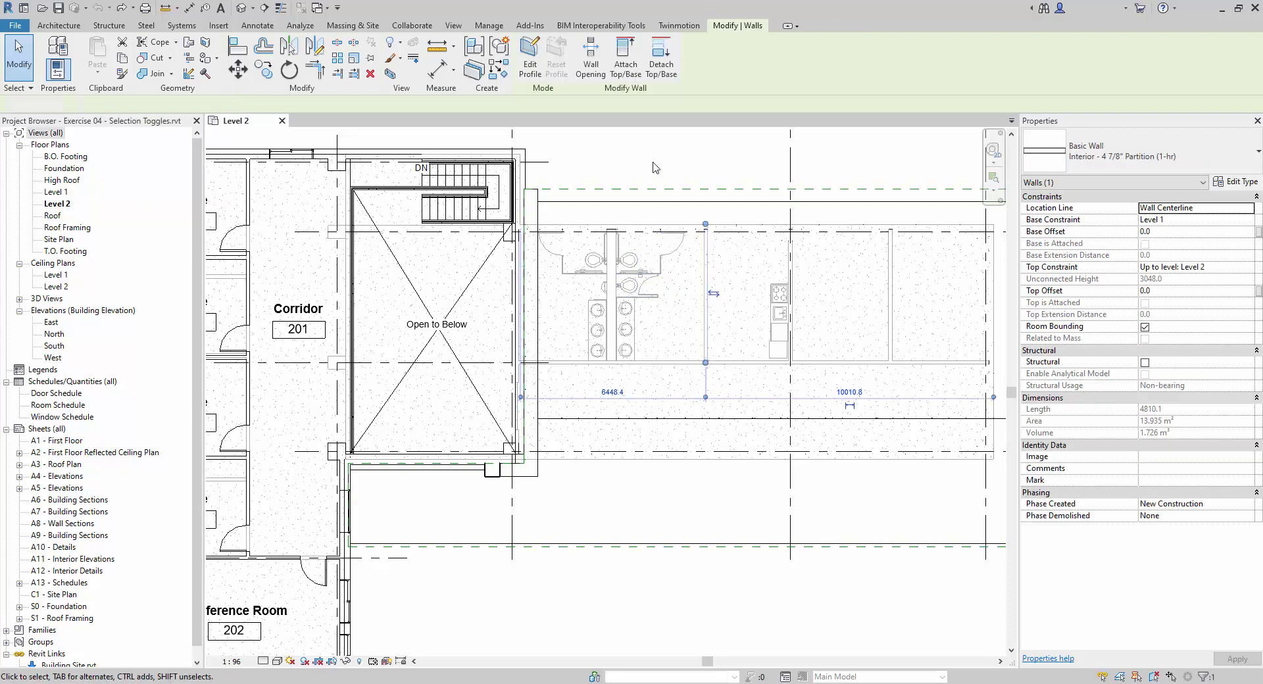
key("Escape")
left_click(20, 92)
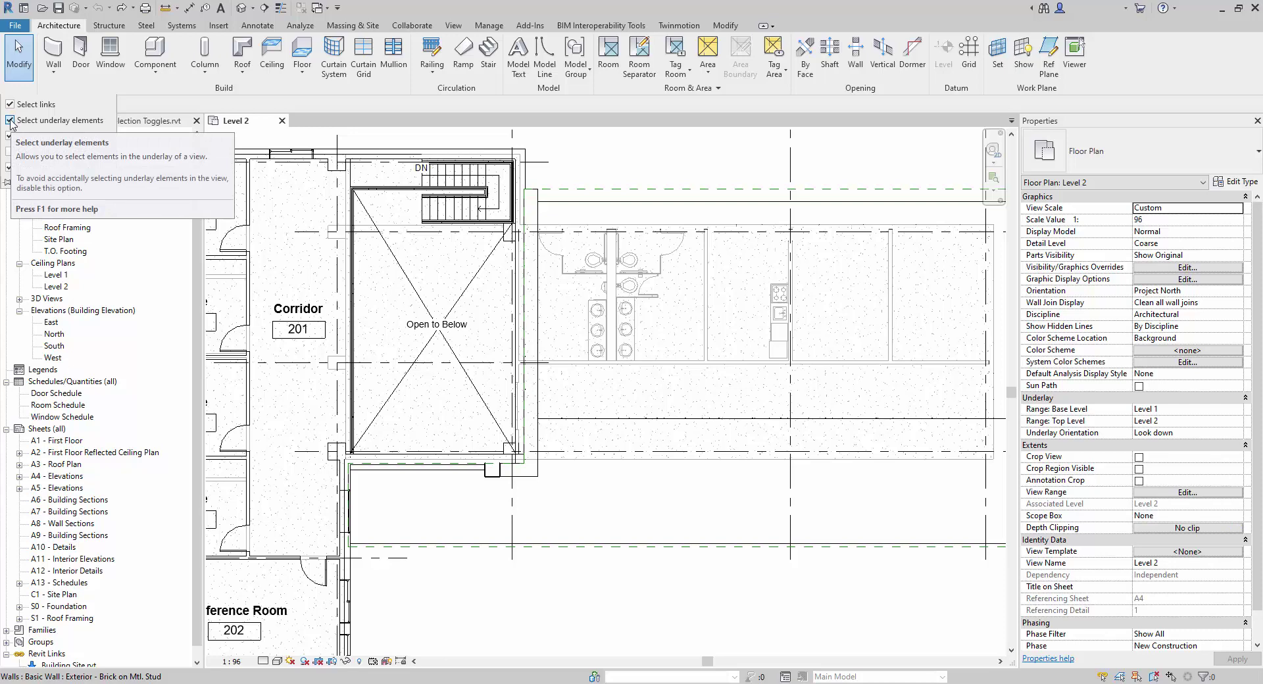
- Turn off Select underlay elements and confirm a window over the restroom fixtures picks nothing
left_click(10, 120)
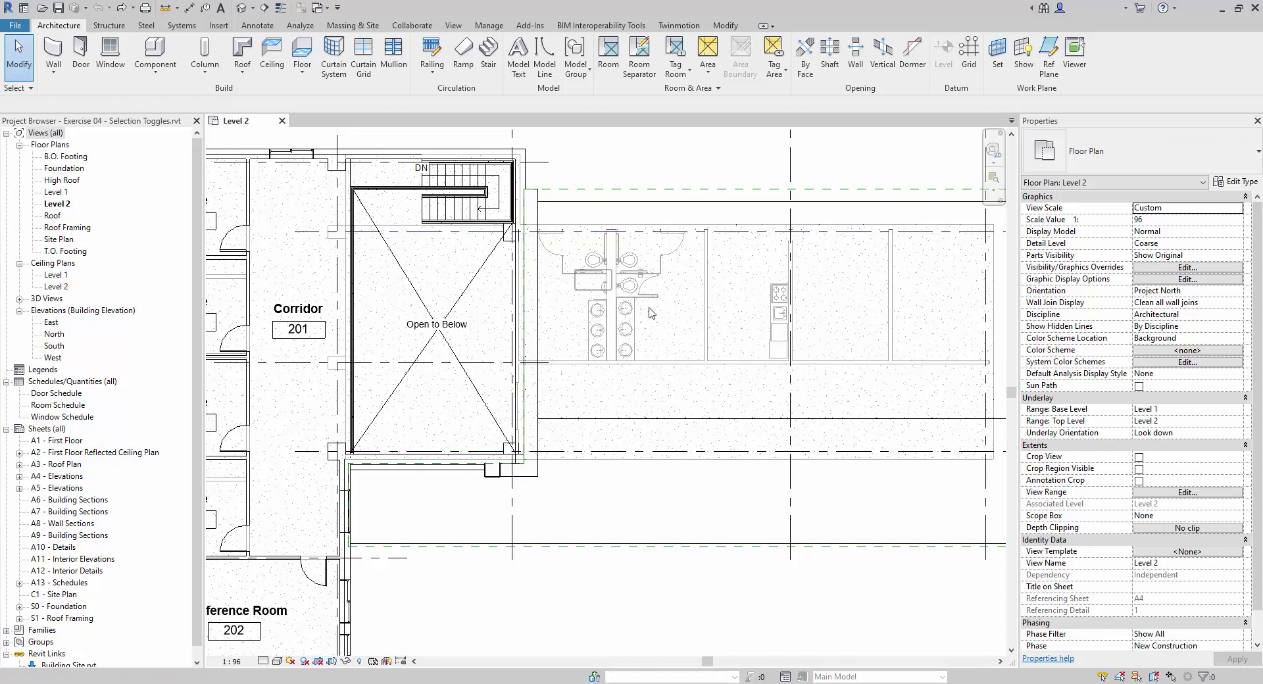
left_click_drag(590, 267, 680, 338)
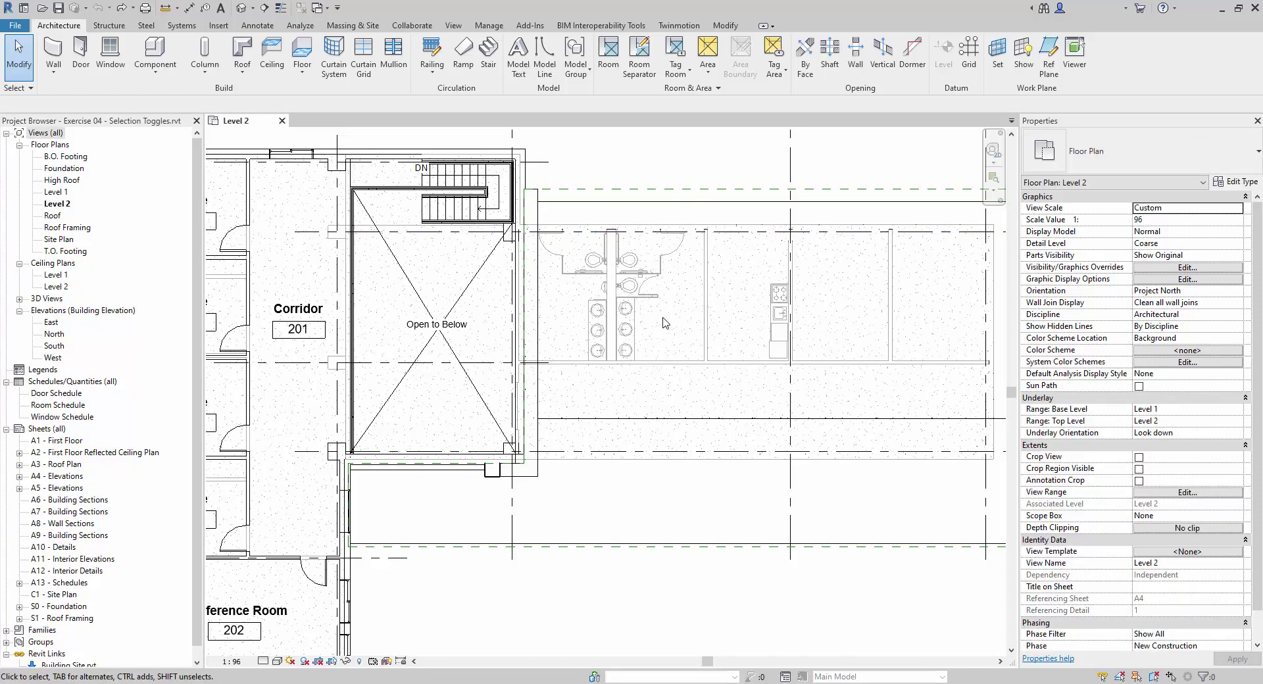
scroll(665, 323, "down", 4)
middle_click_drag(659, 332, 647, 323)
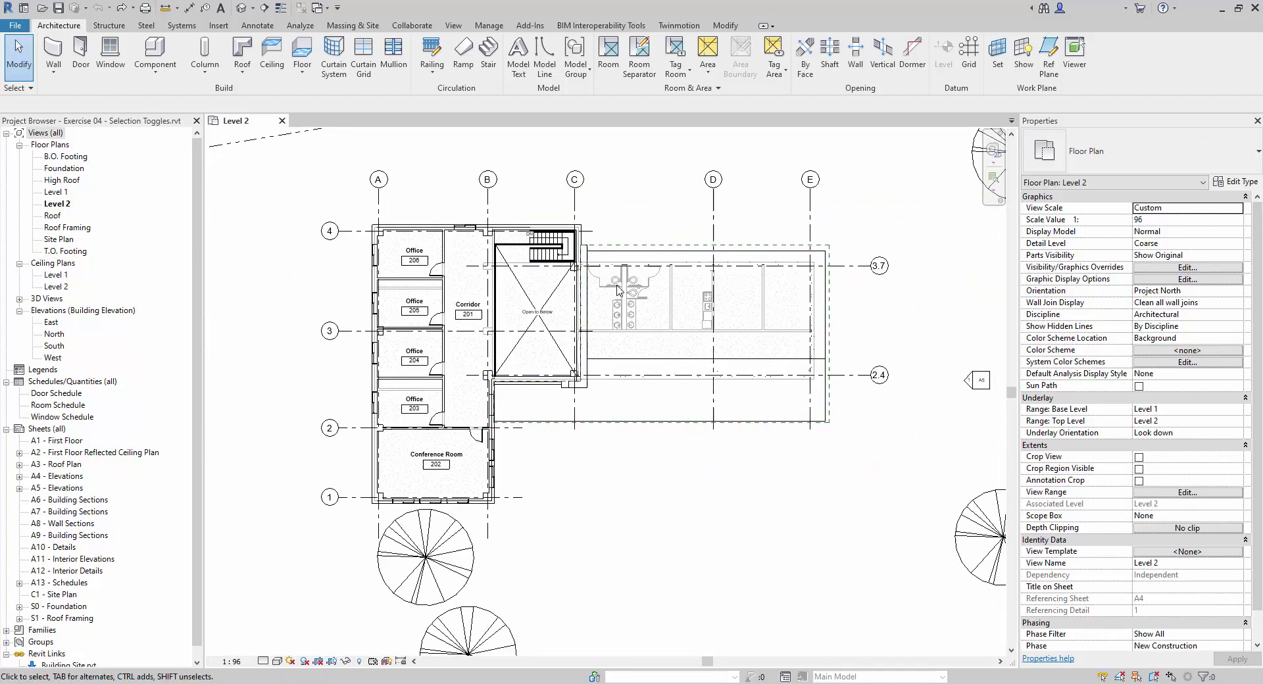
left_click(26, 91)
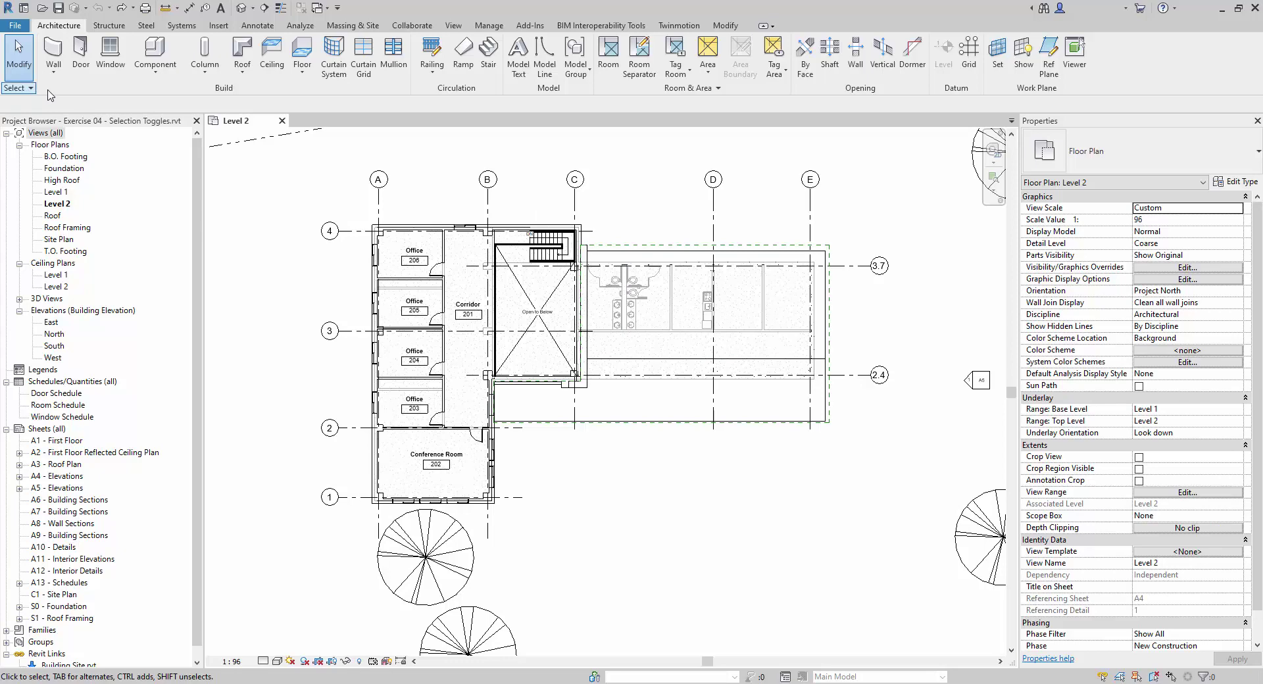
- Select grid D and pin it so it cannot move
left_click(714, 208)
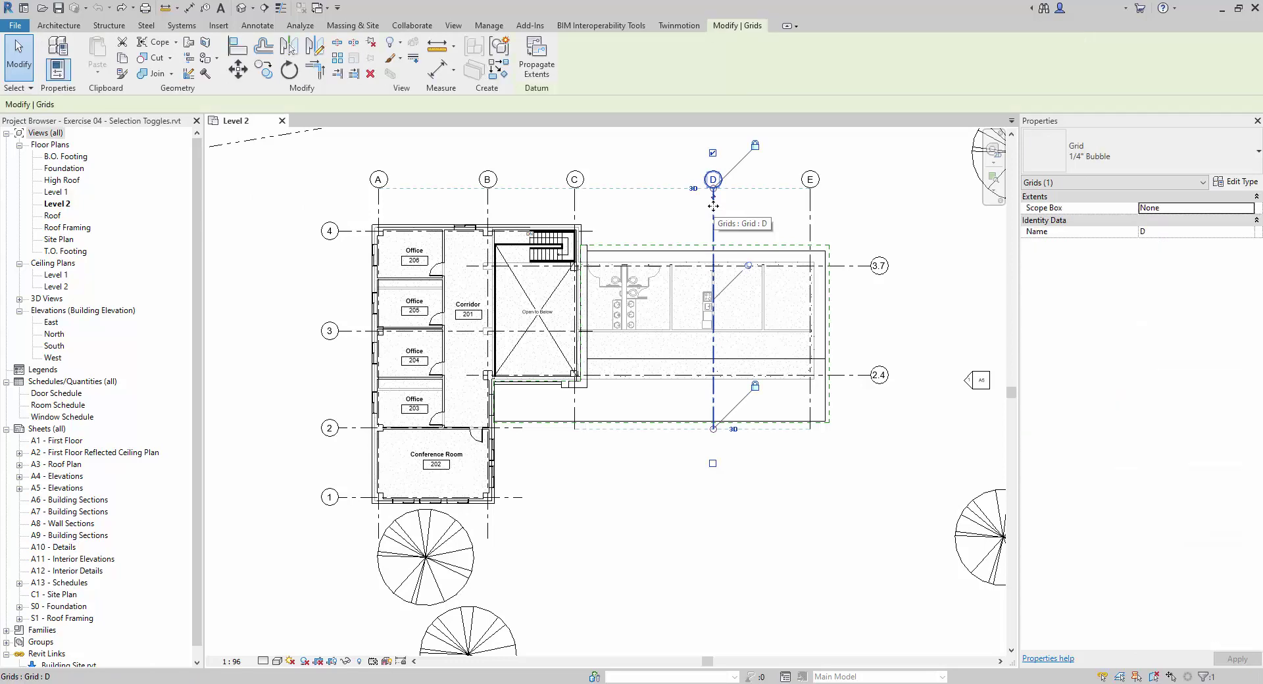
key("Escape")
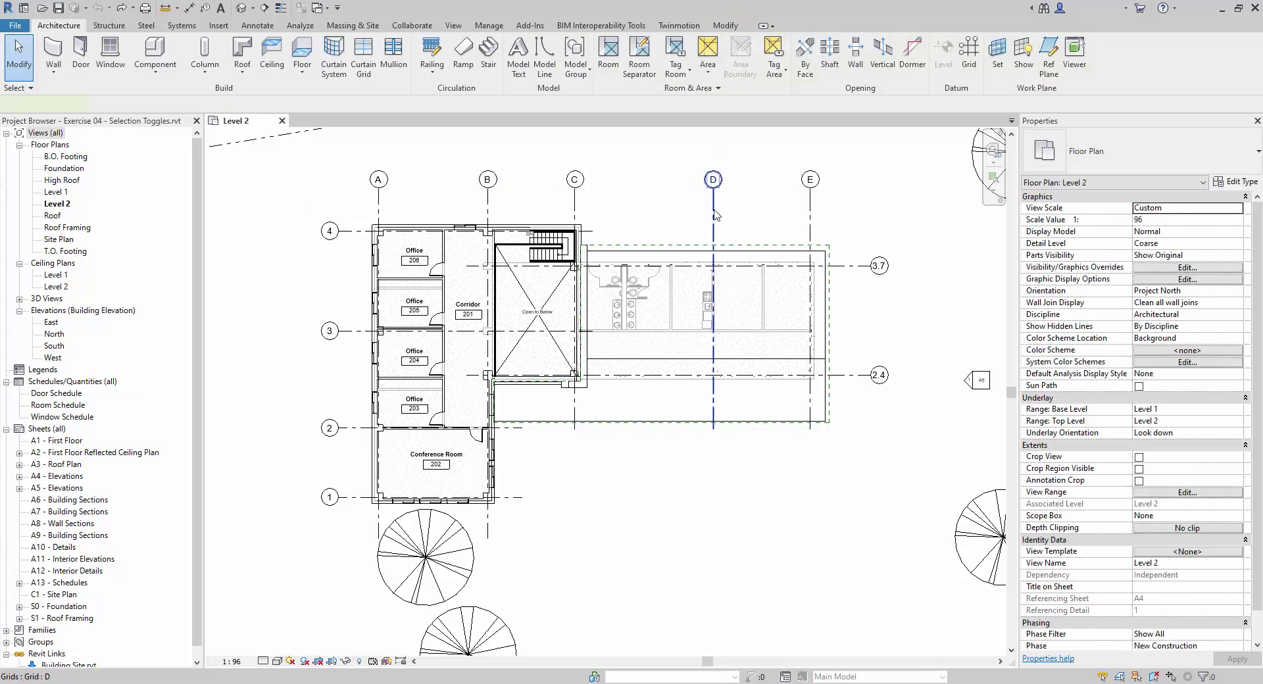
left_click(716, 216)
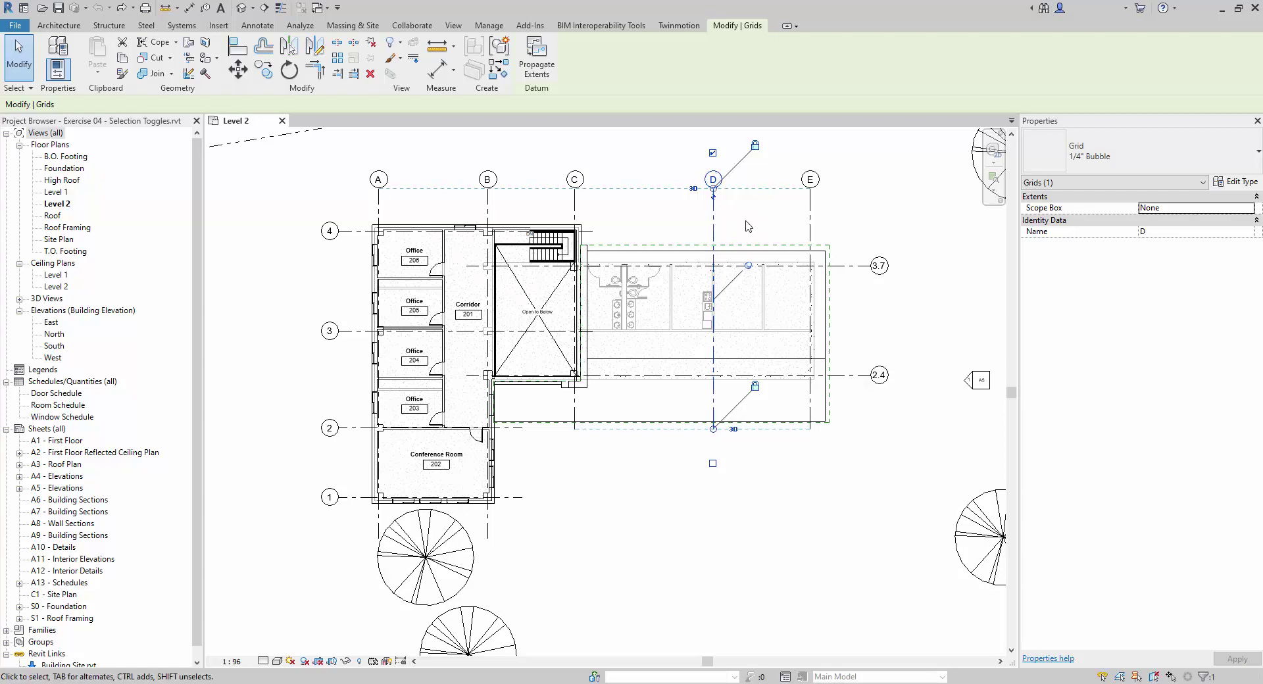
scroll(713, 203, "up", 3)
scroll(692, 275, "up", 1)
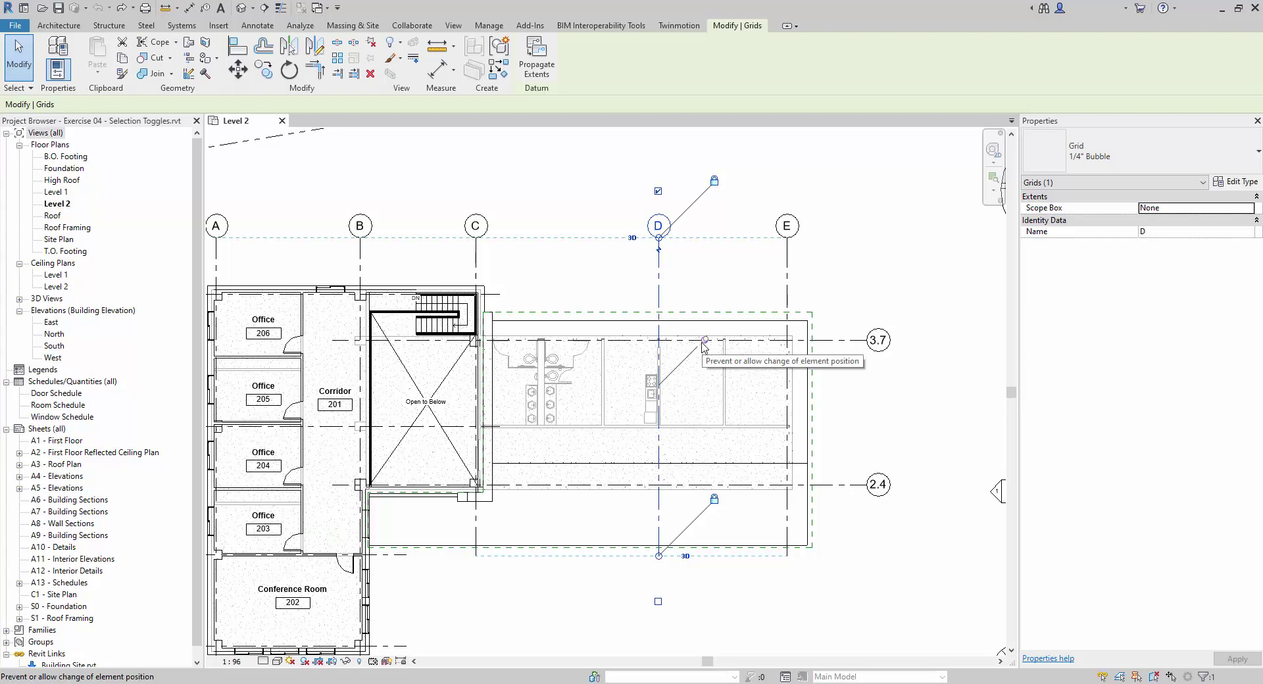
left_click(674, 275)
- Try dragging the pinned grid D sideways and confirm it stays in place, then deselect
left_click(659, 287)
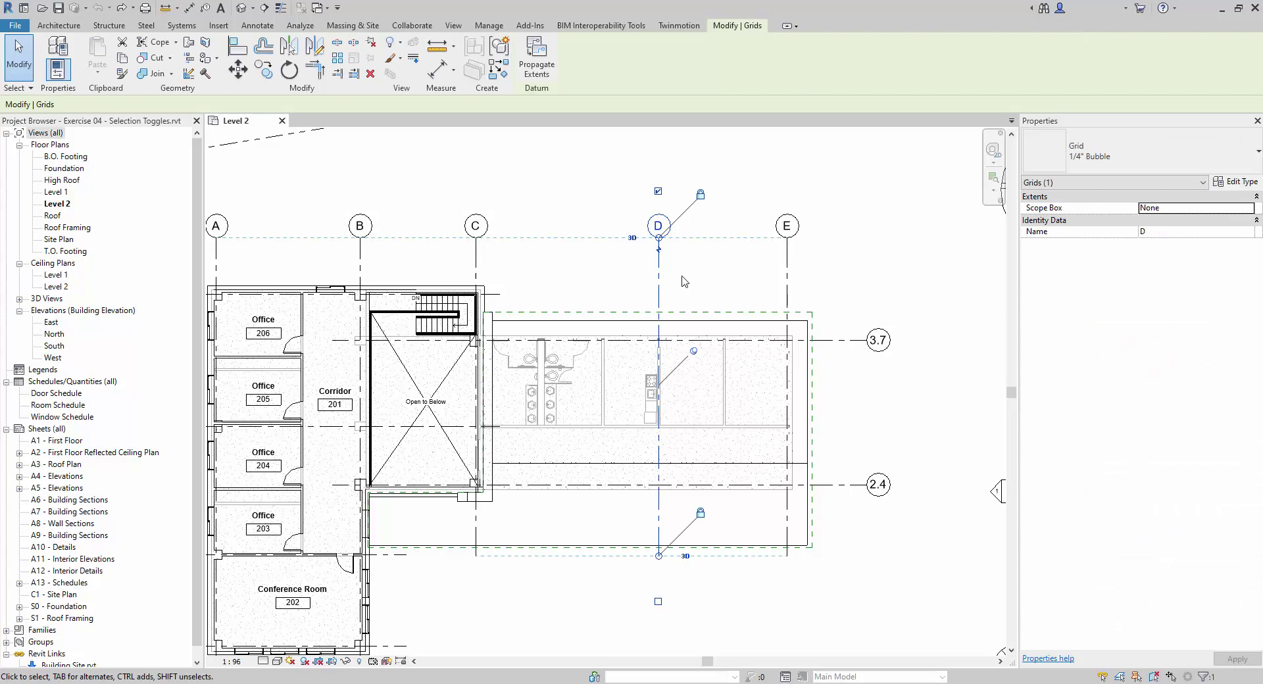
left_click(691, 280)
left_click(660, 284)
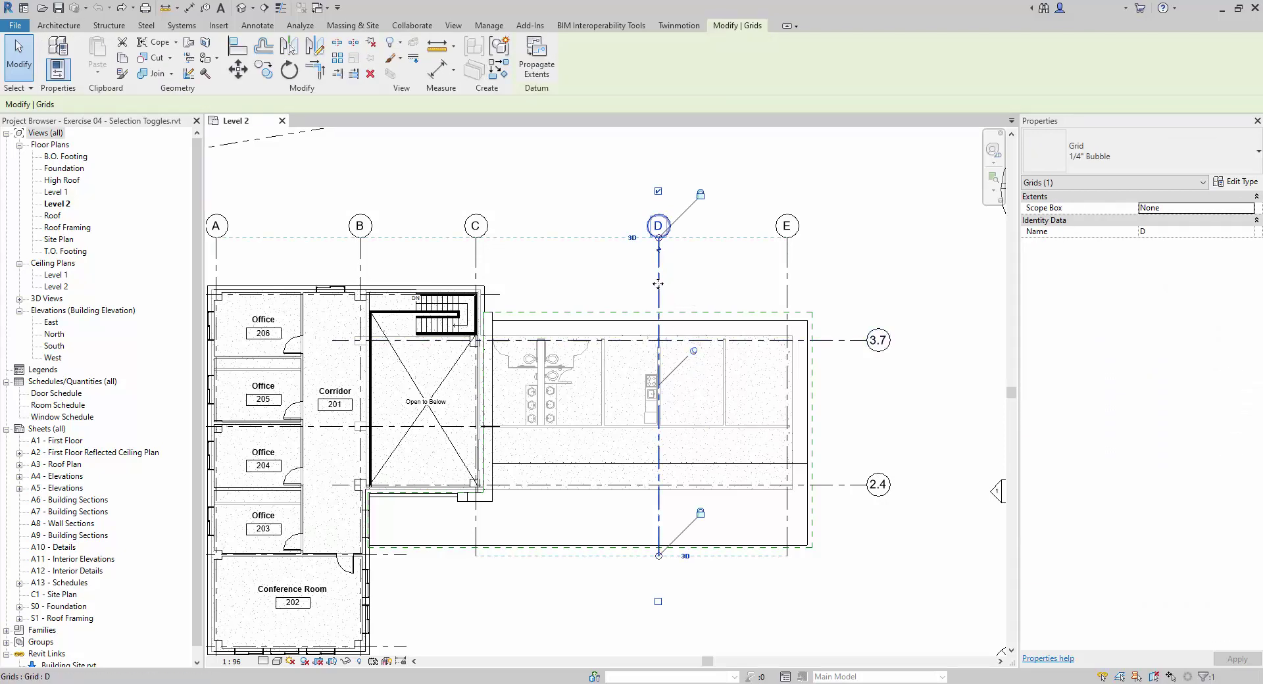
left_click_drag(696, 294, 660, 275)
left_click(677, 287)
left_click(659, 283)
left_click(561, 194)
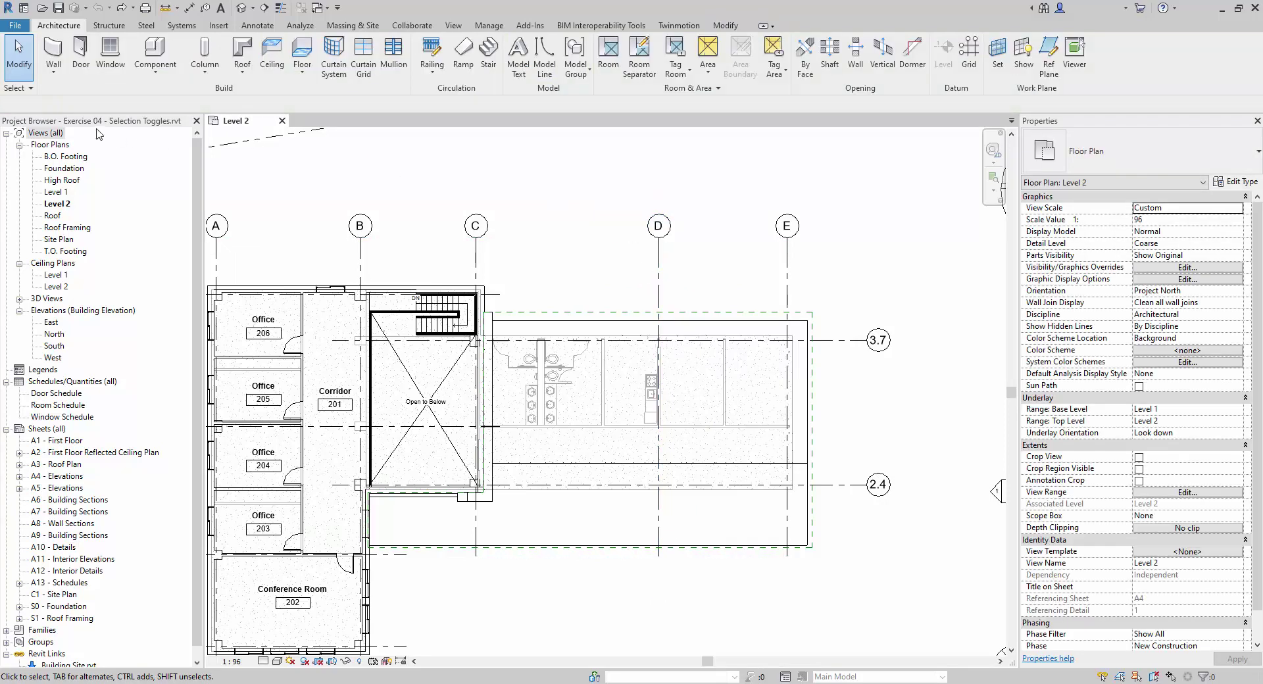
- Toggle Select pinned elements and test crossing and window selections around grid D
left_click(24, 88)
left_click_drag(824, 261, 454, 197)
left_click_drag(633, 175, 715, 614)
left_click(662, 266)
left_click(21, 90)
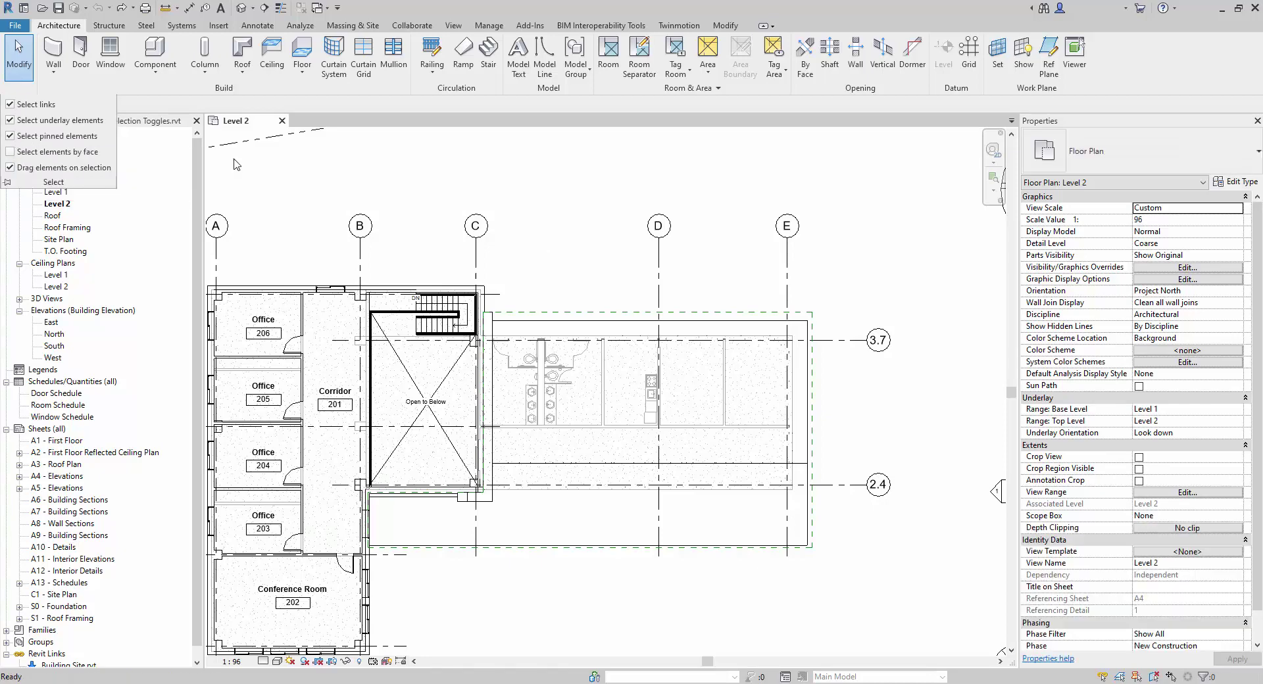
- Select grid D, briefly grid E, and try moving the pinned grid D
left_click(660, 270)
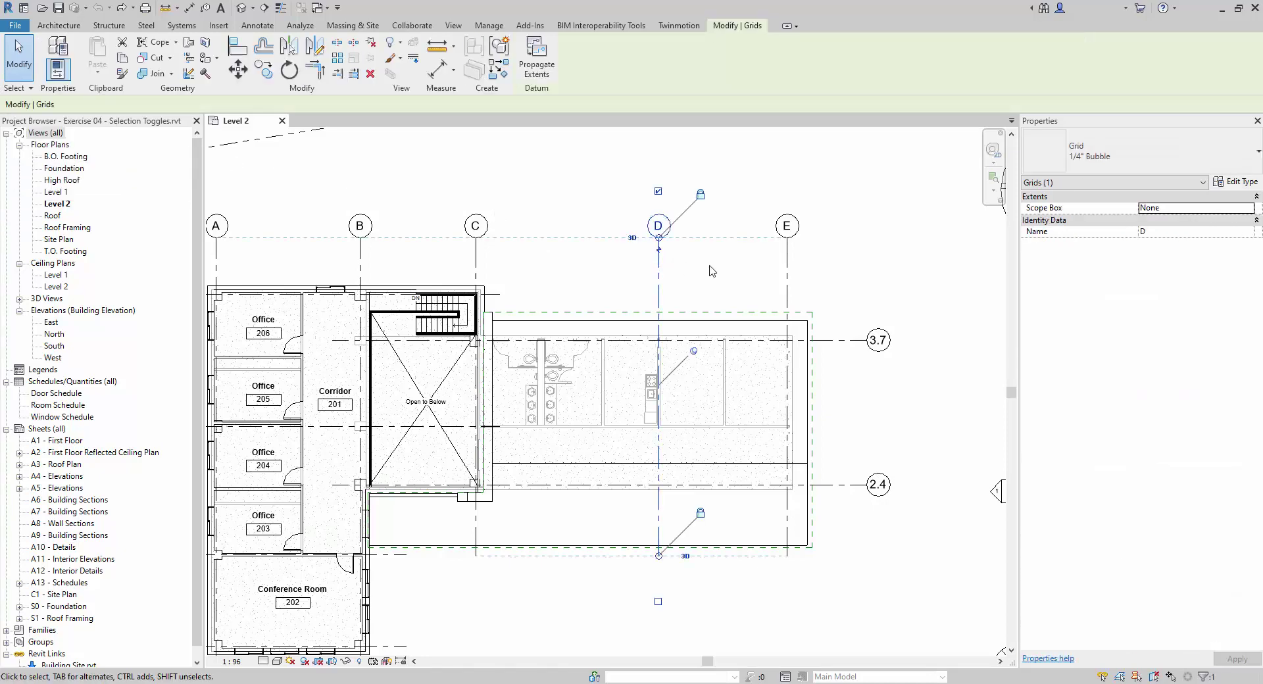
left_click(654, 281)
left_click(663, 275)
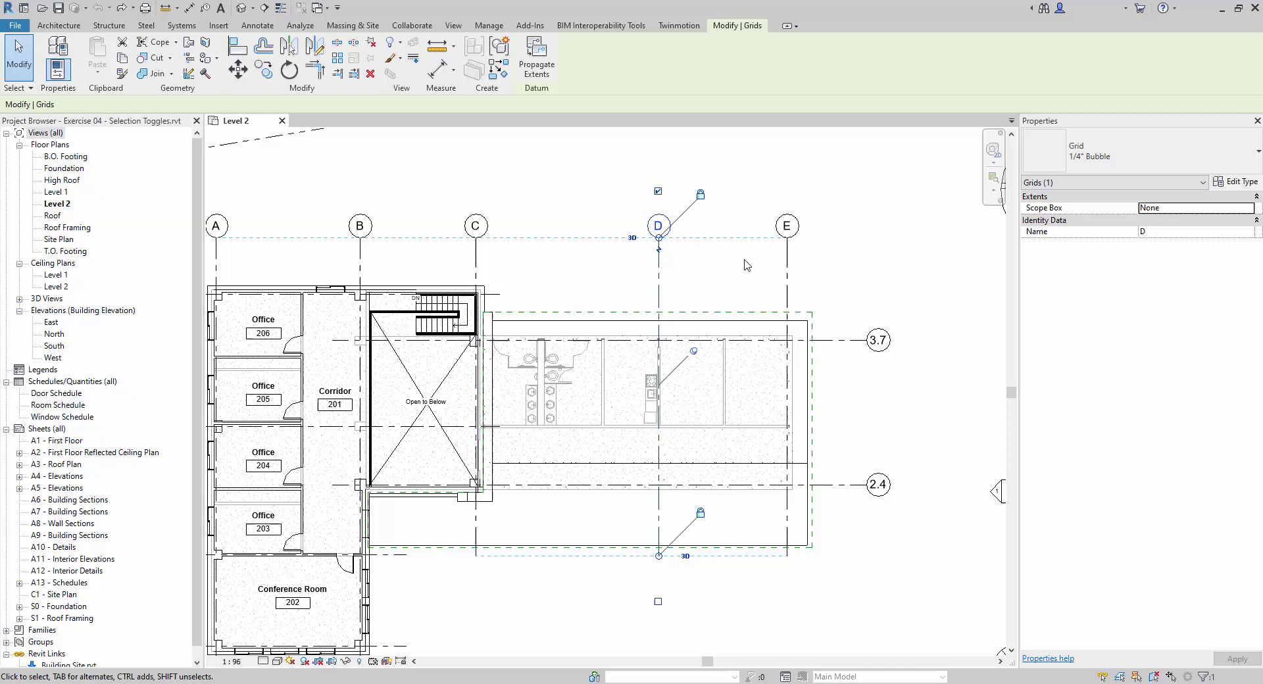
left_click(787, 261)
left_click(658, 267)
mouse_move(659, 276)
left_mouse_down()
mouse_move(633, 276)
mouse_move(658, 276)
left_mouse_up()
- Unpin grid D and drag it to the right
left_click(696, 354)
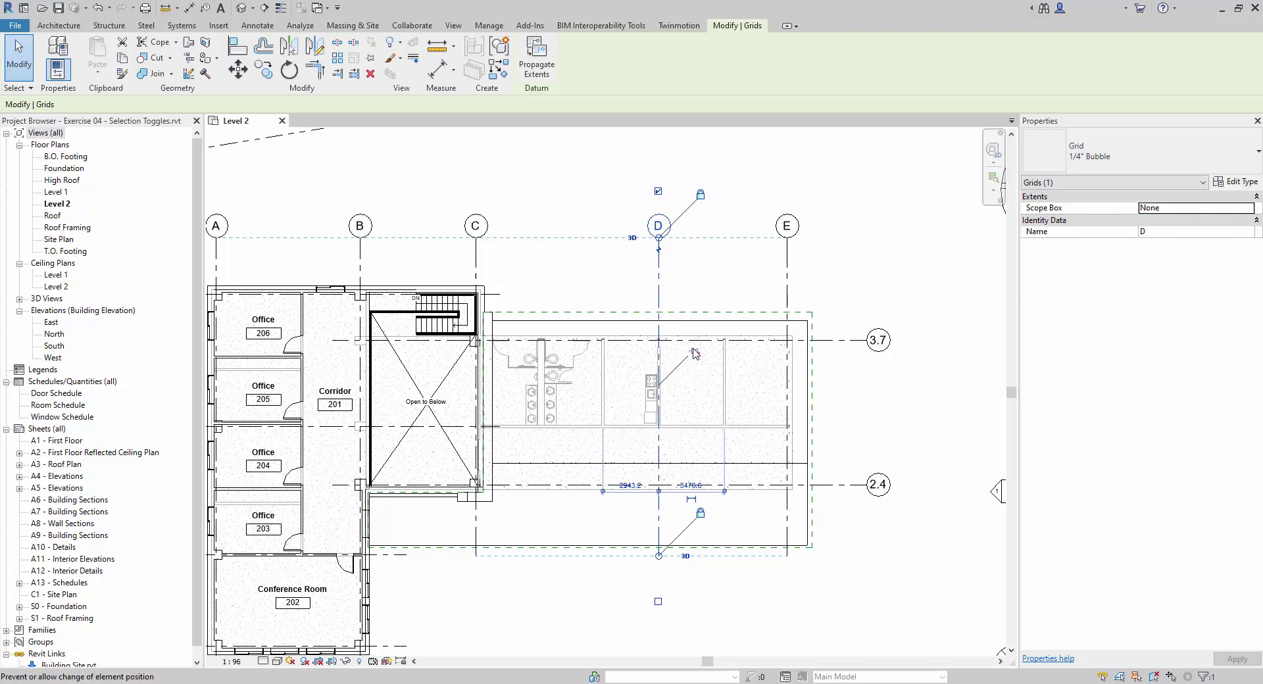
left_click(686, 291)
left_click(659, 280)
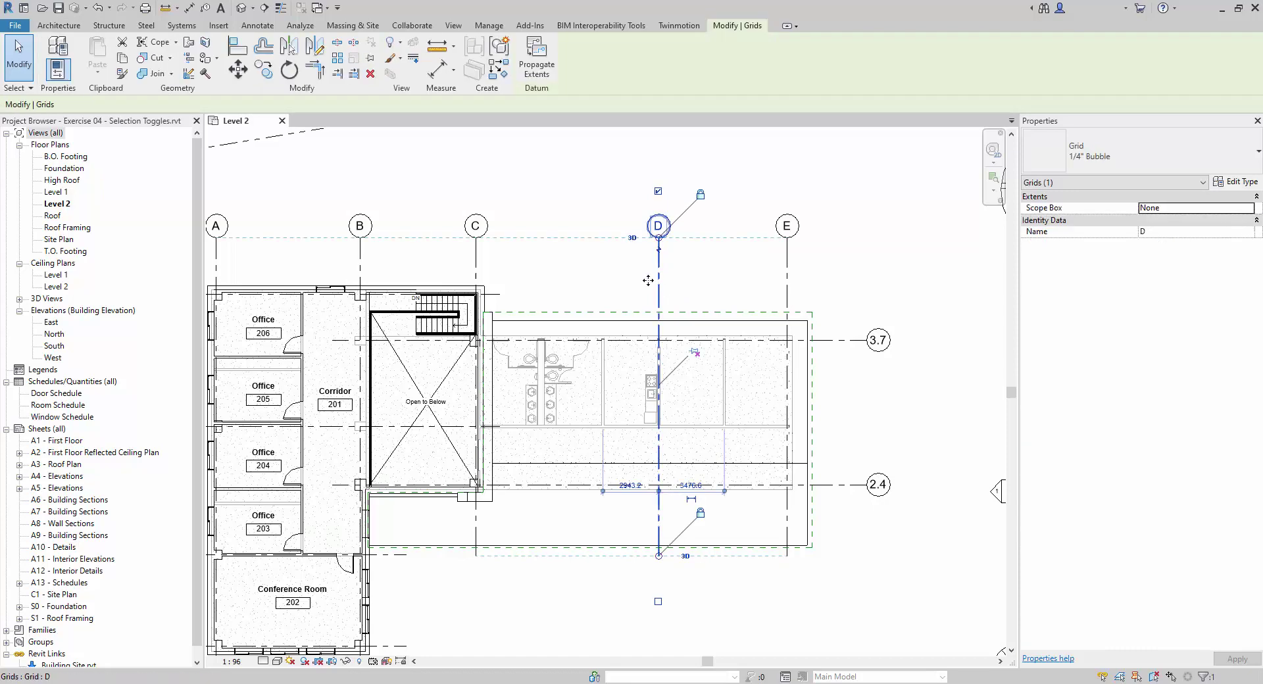
left_click_drag(636, 280, 691, 284)
- Undo grid D's move, then reselect grid D and pin it in place
key("ctrl+z")
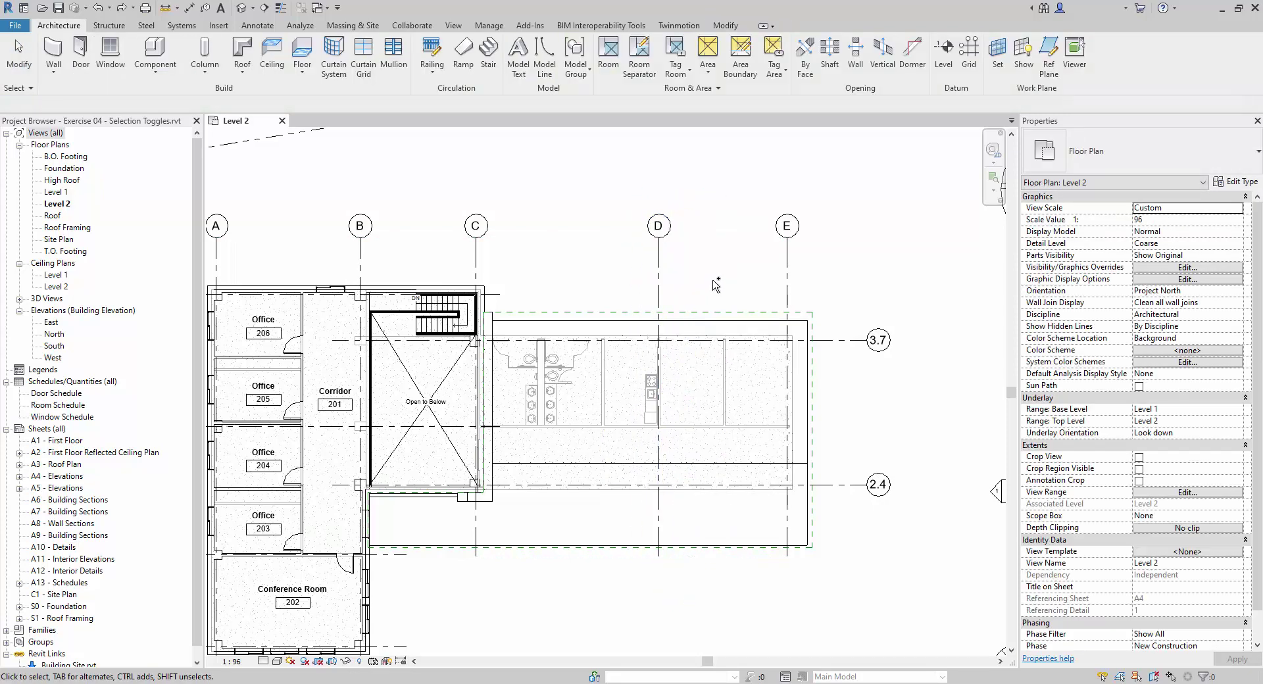
left_click(659, 279)
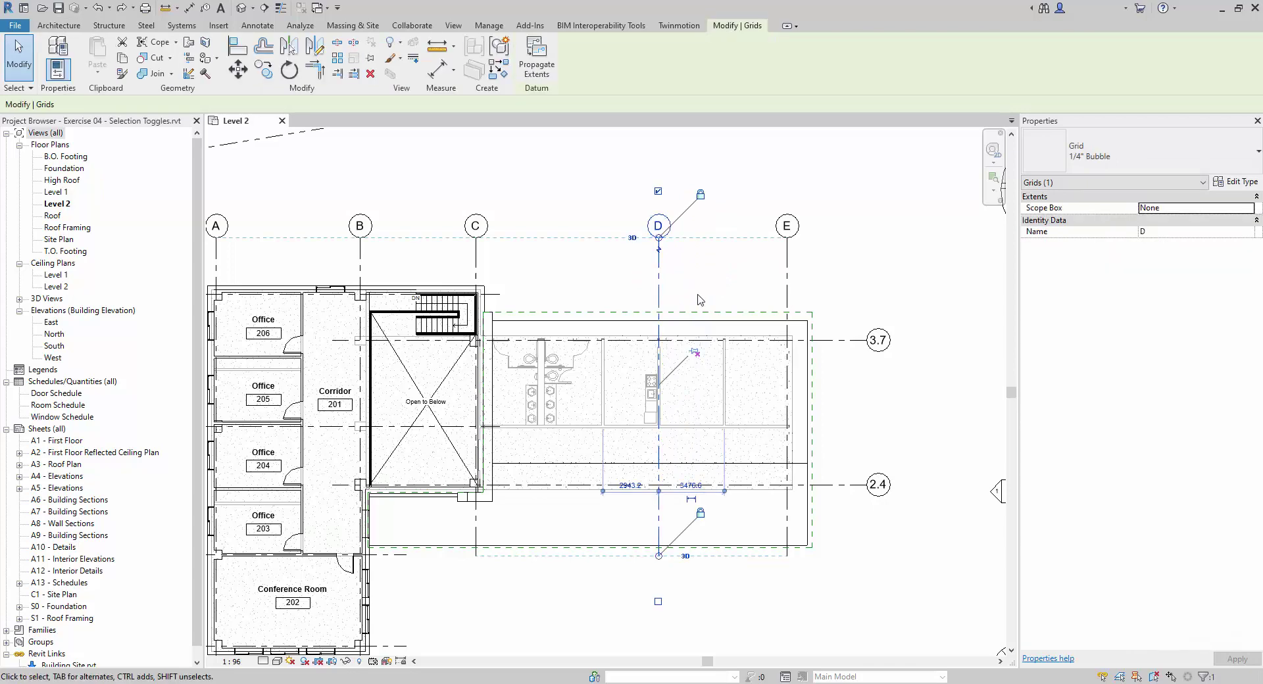
left_click(694, 357)
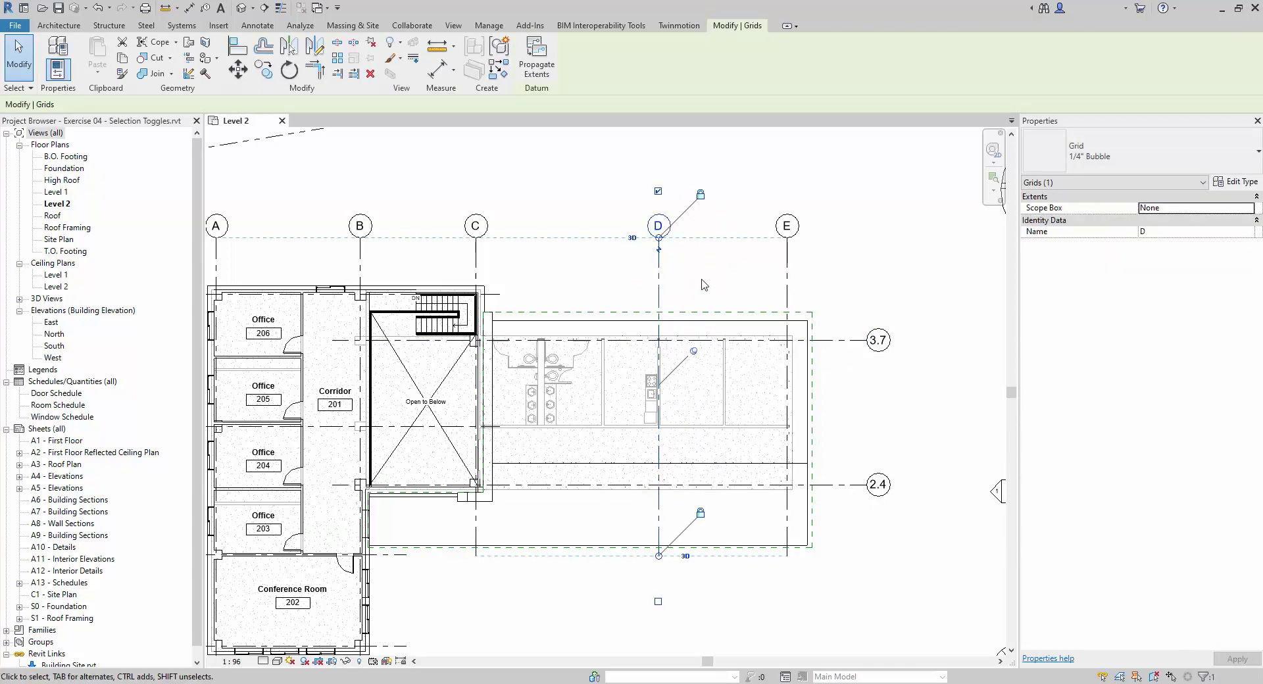